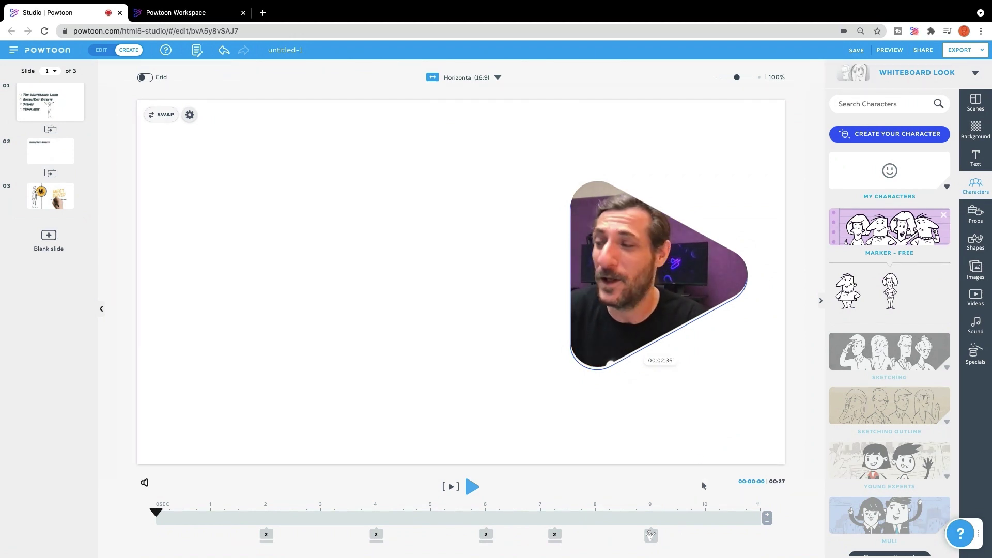
- Play slide 1 and jump to its 10-second frame showing the four agenda bullets and character
click(451, 490)
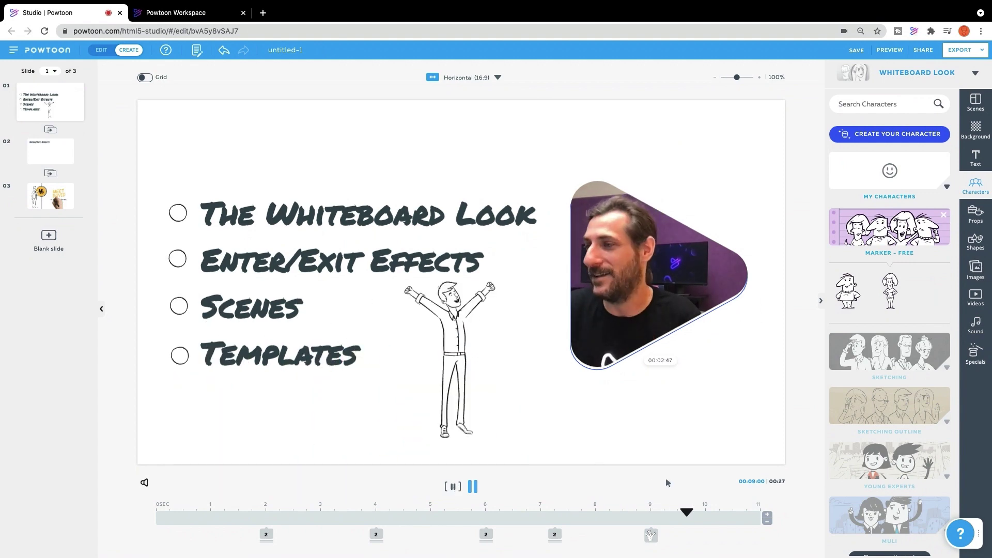
click(709, 511)
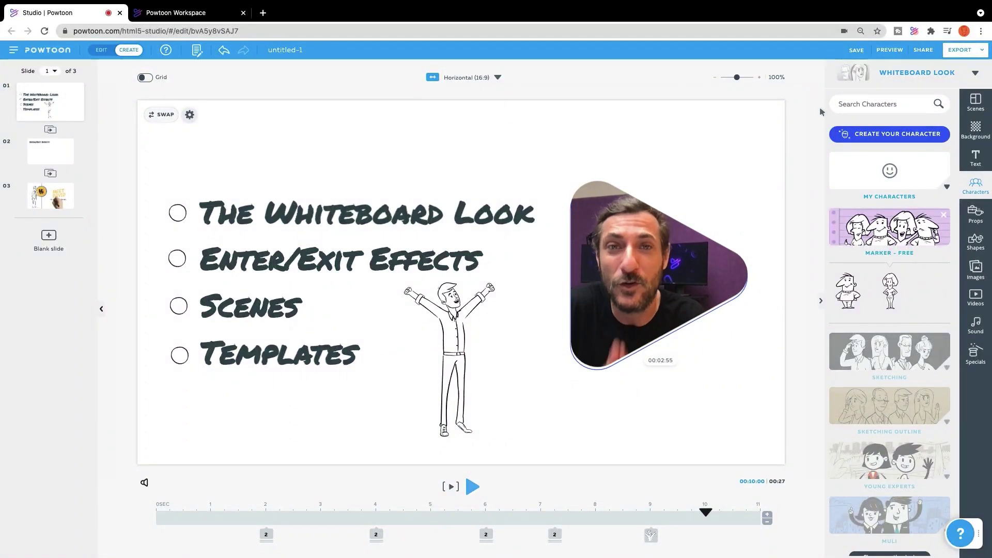
- Bring up the look chooser offering Modern Edge, Whiteboard, Cartoon, Infographic and Real styles
click(916, 72)
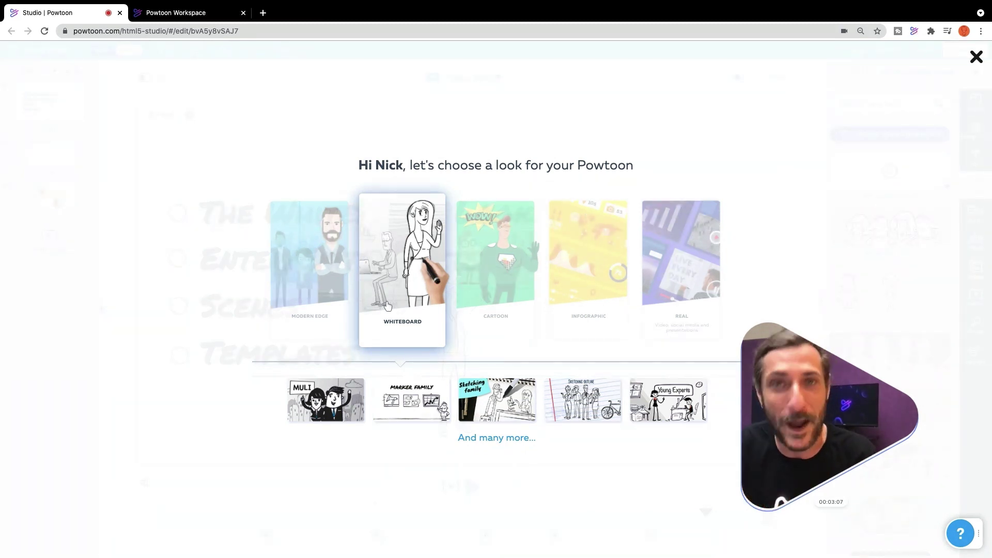
- Apply the Whiteboard look, then browse the Scenes, Background, Text and Characters libraries
click(388, 305)
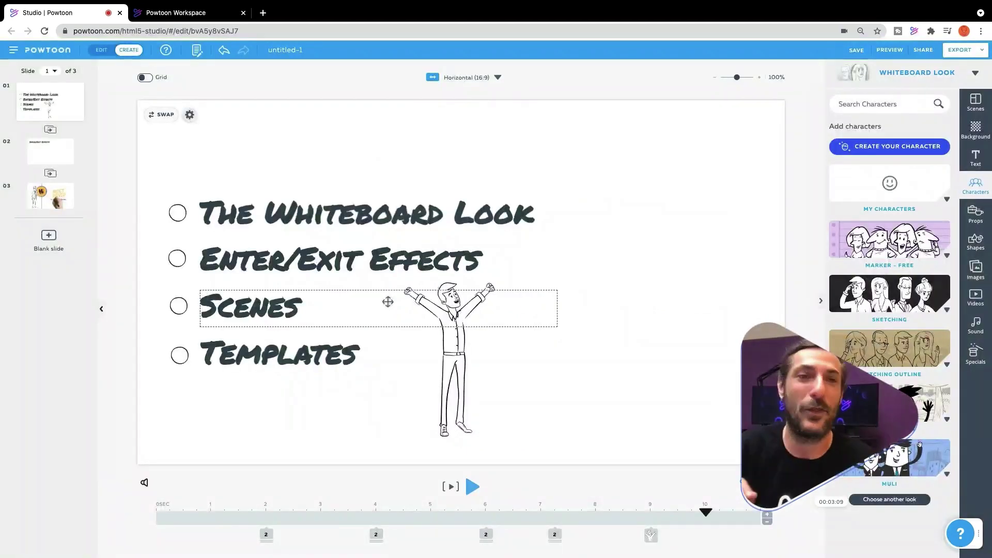
drag(776, 365, 695, 202)
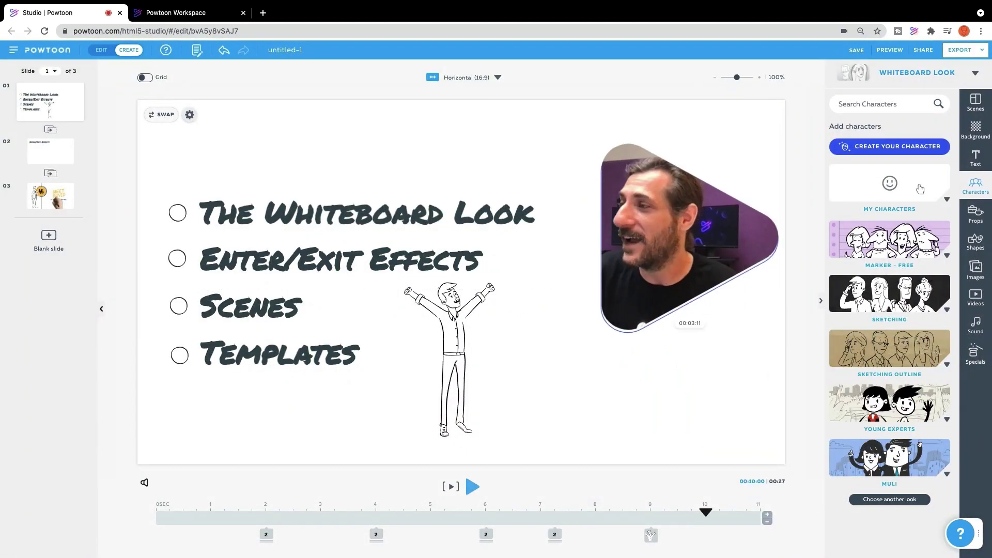
click(975, 101)
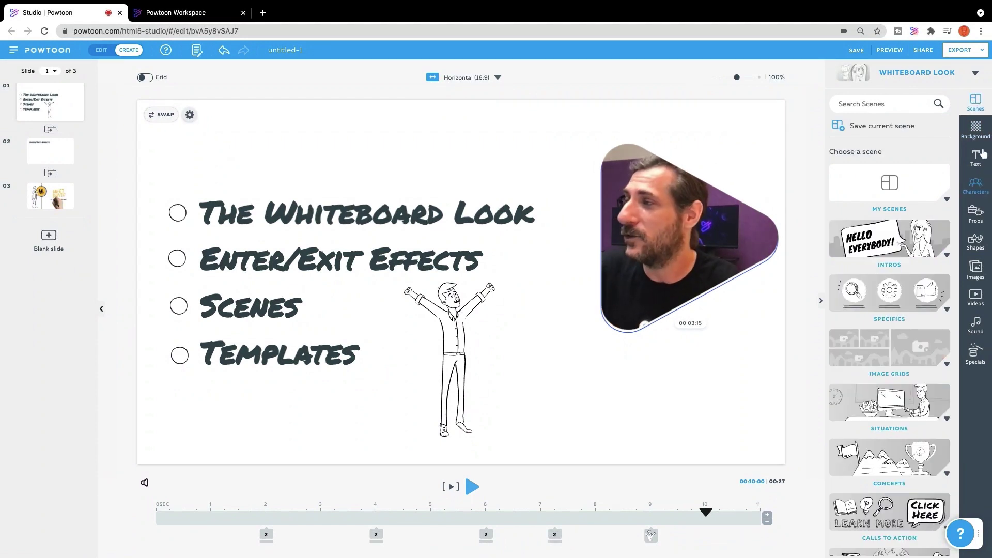
click(976, 129)
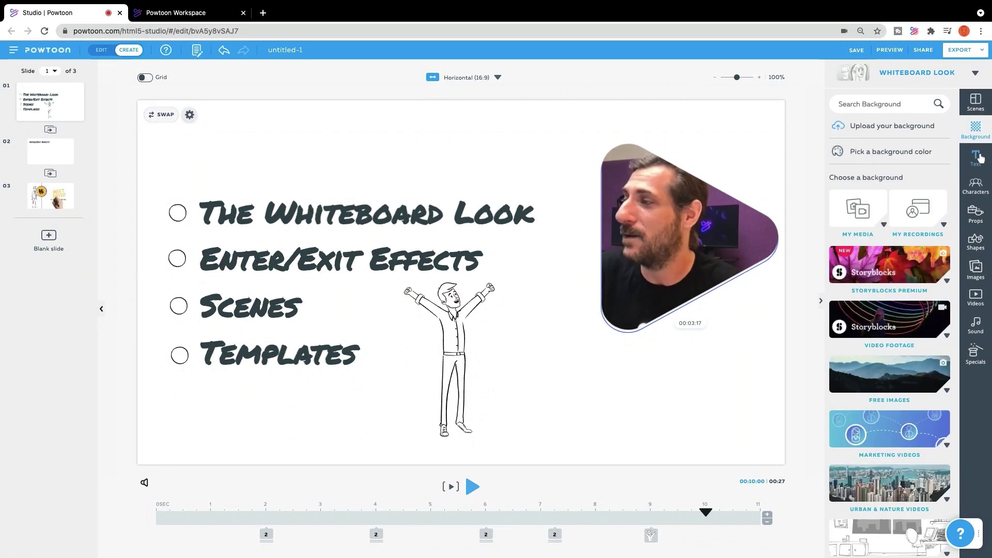
click(976, 156)
click(978, 186)
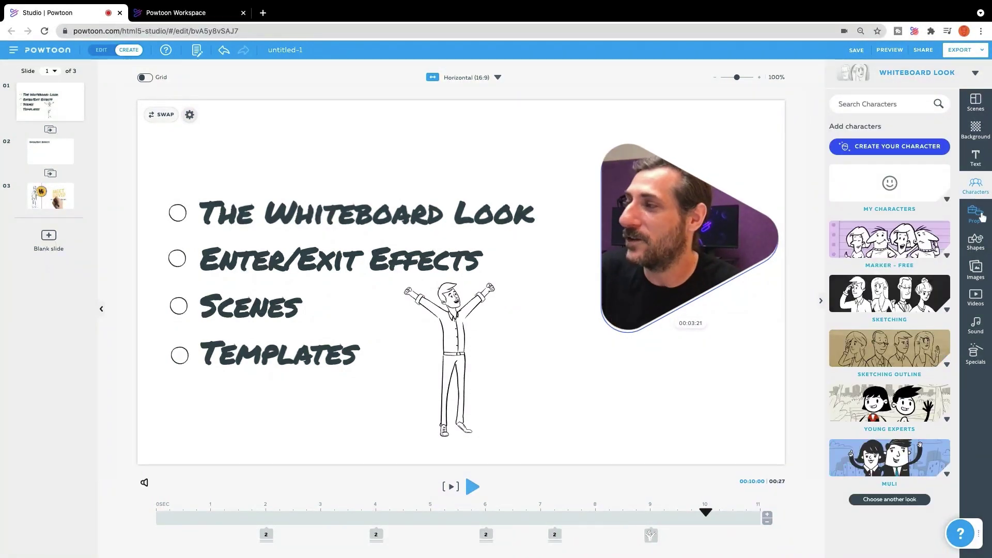
- Browse Tech & Web and Health & Safety props, then the Shapes and Images libraries
click(976, 213)
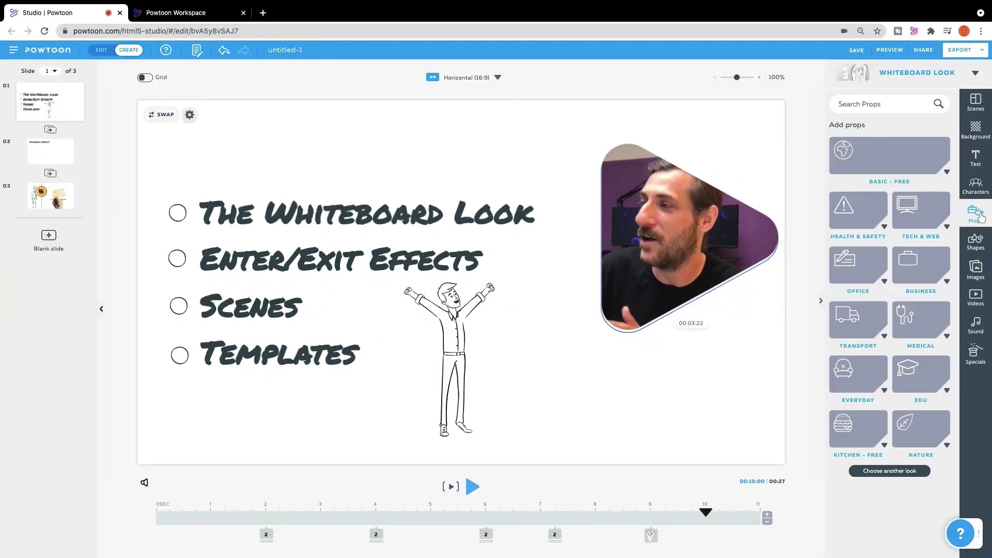
click(908, 211)
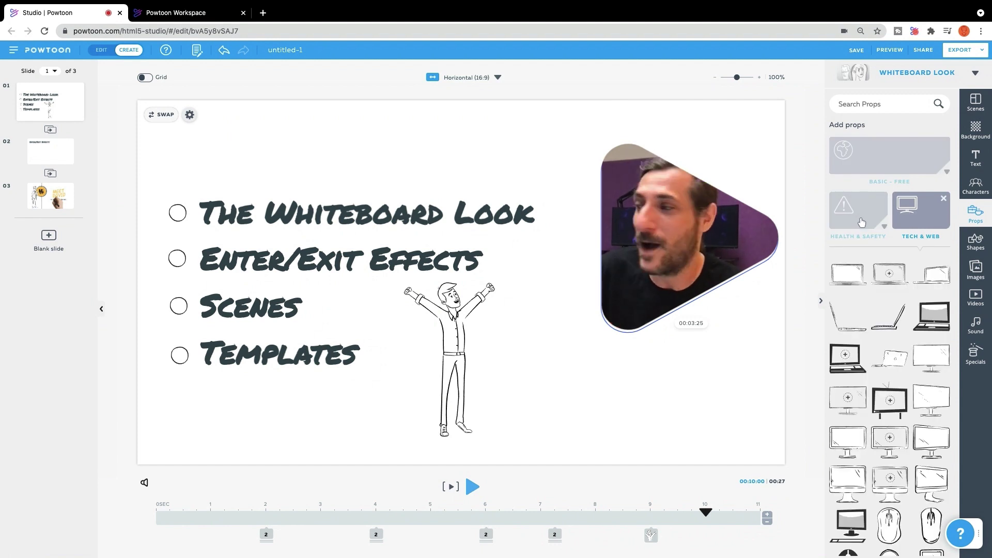
click(859, 219)
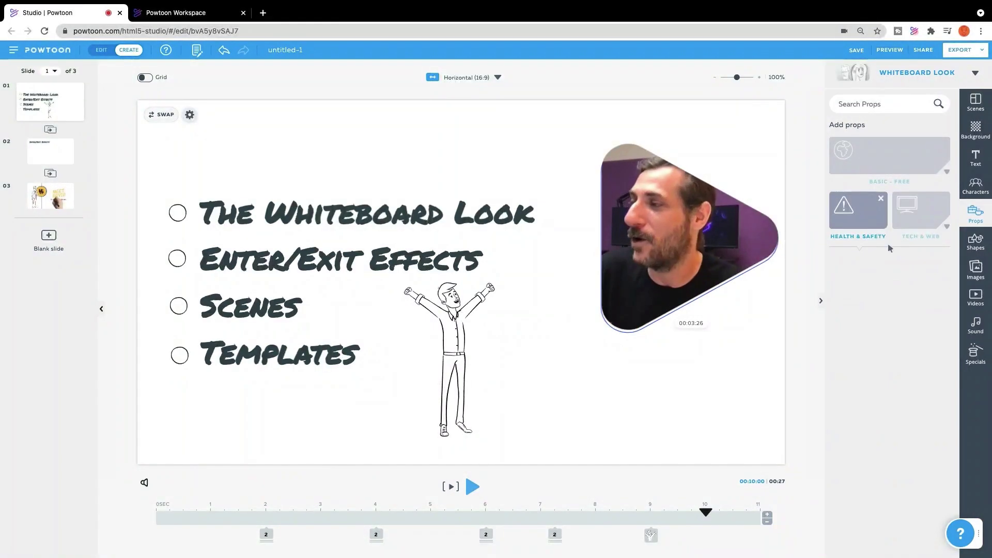
click(976, 241)
click(975, 269)
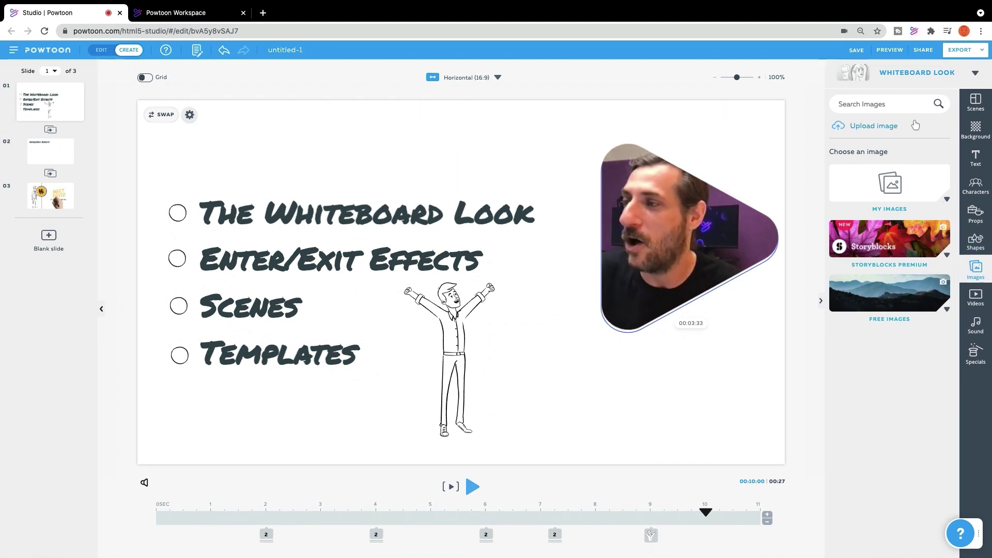
drag(712, 185, 711, 222)
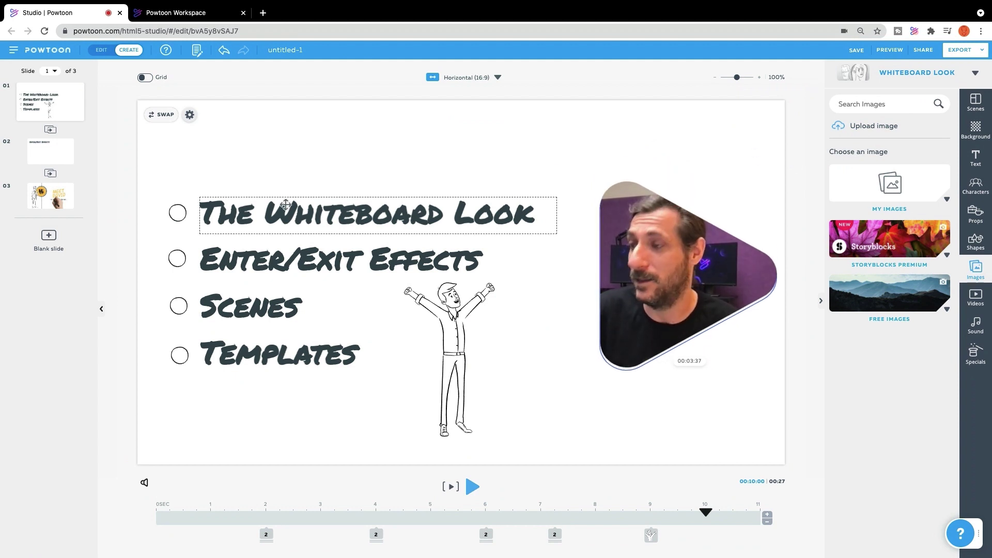
- Play on to slide 2, pause, and inspect the 'Enter/Exit Effects' title's text settings
click(473, 488)
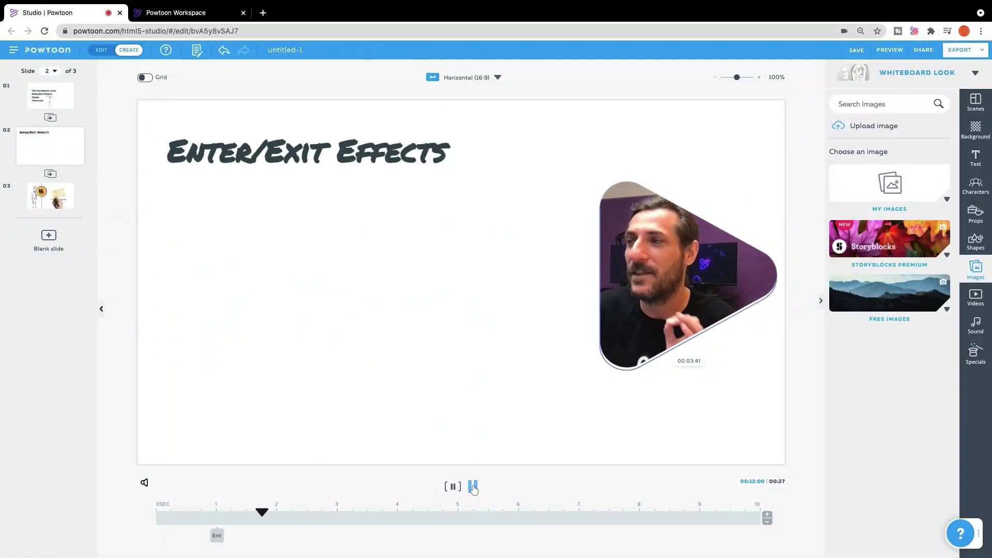
click(473, 486)
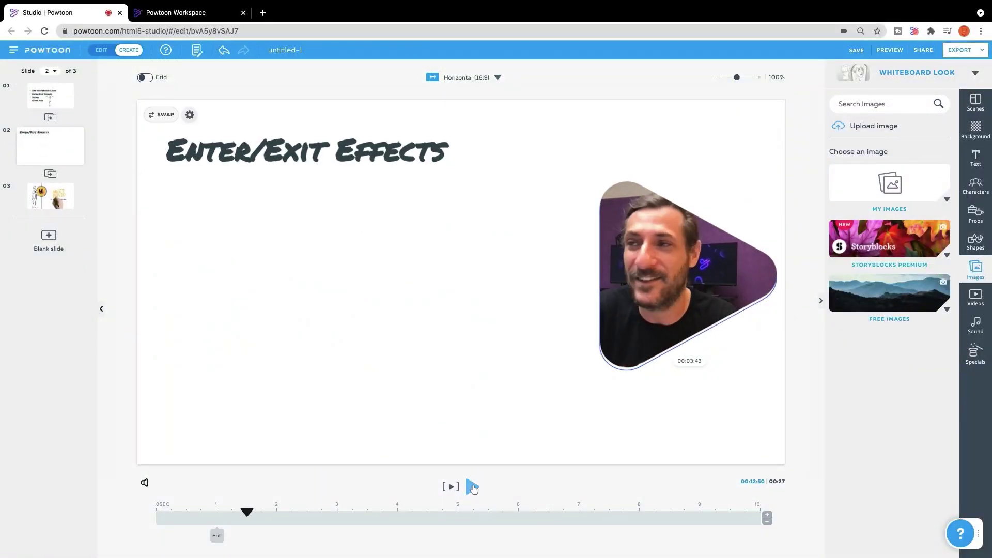
click(271, 149)
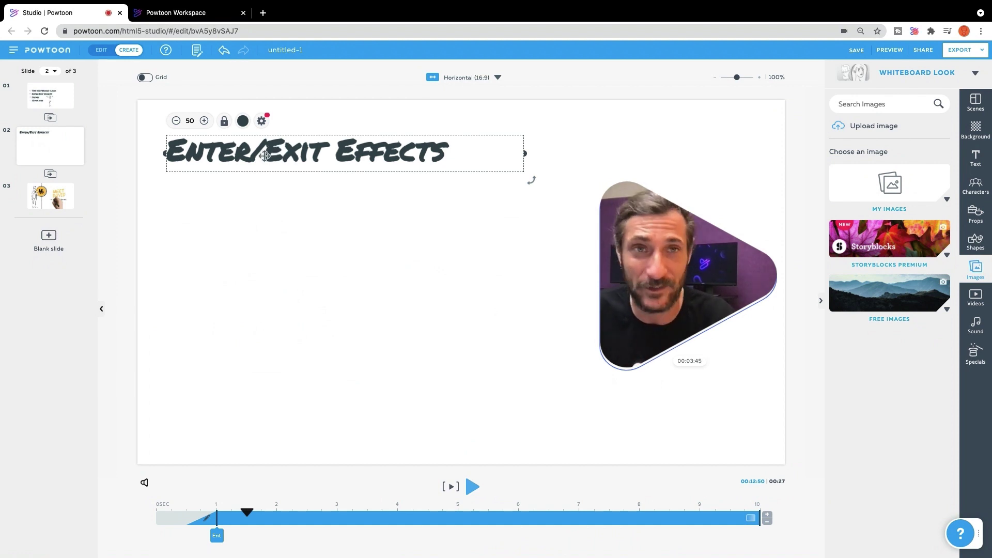
click(262, 121)
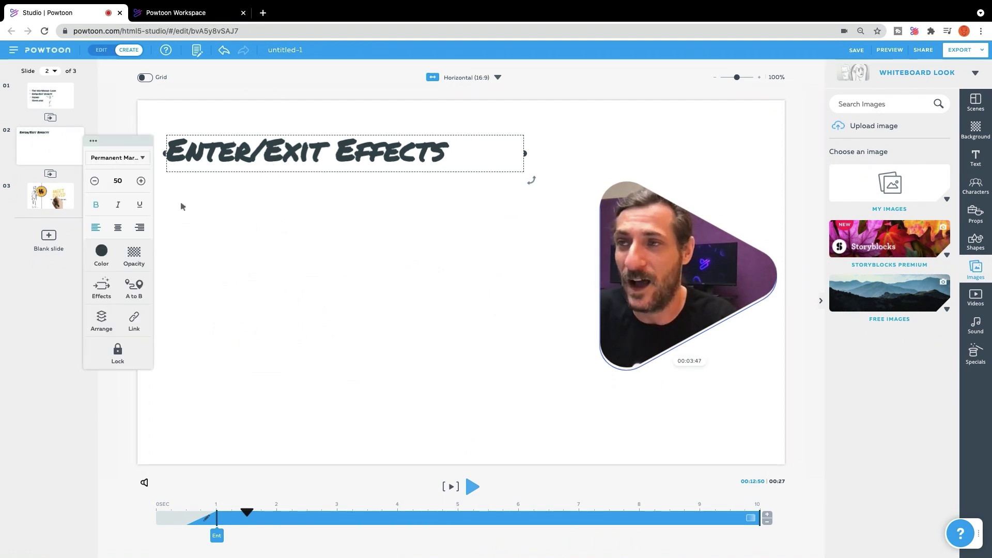
click(257, 398)
- Move the title's exit to about 4:25, give it a hand-writing entrance, and preview slide 2
click(216, 535)
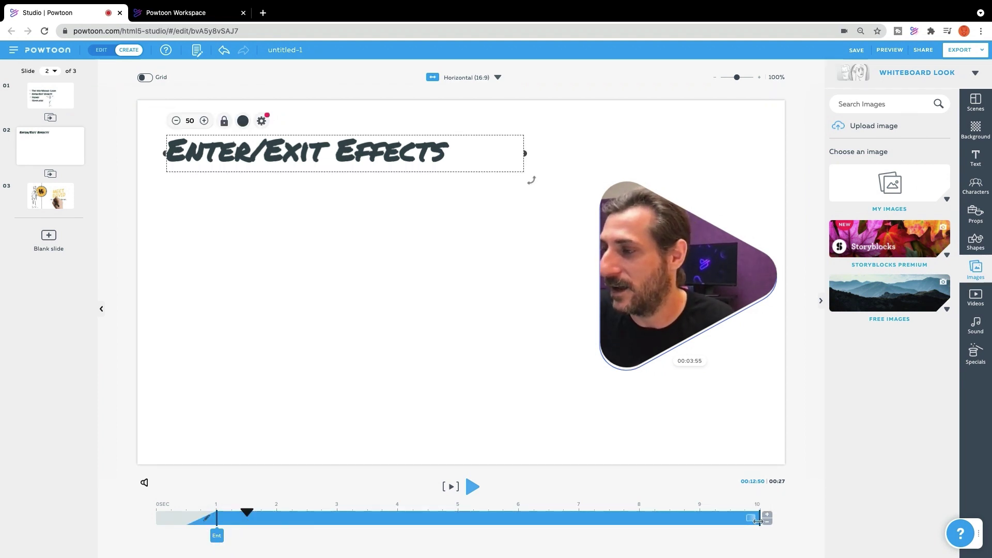
drag(753, 517, 423, 518)
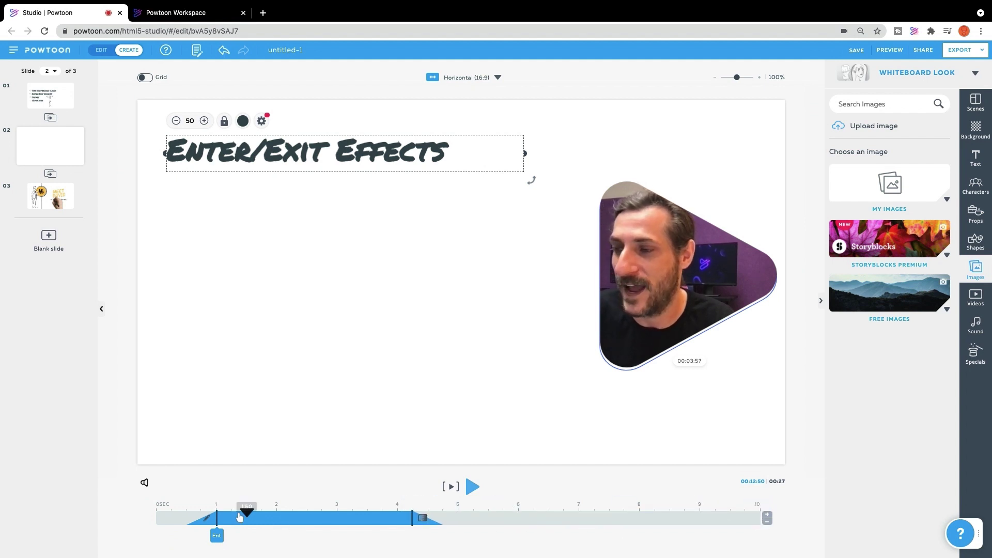
click(207, 523)
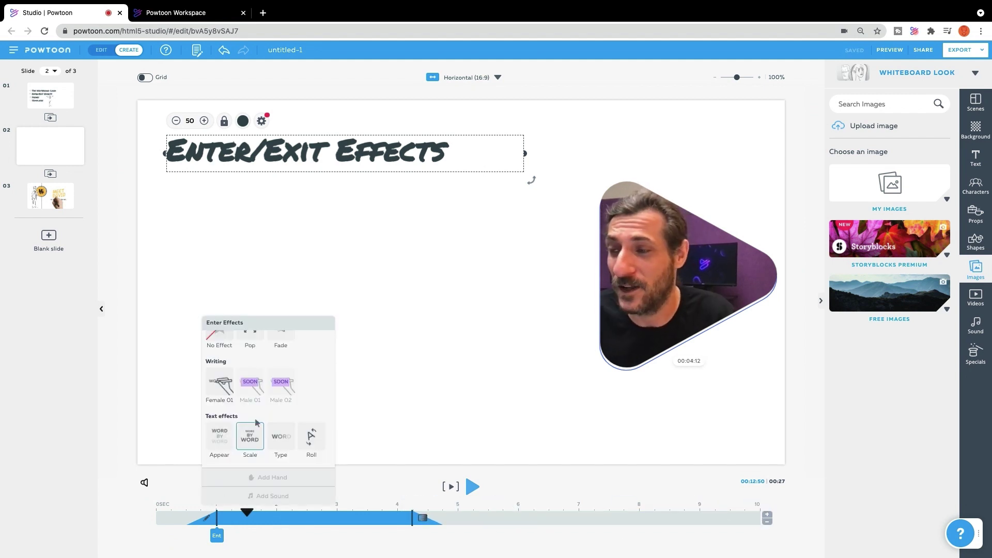
mouse_move(250, 436)
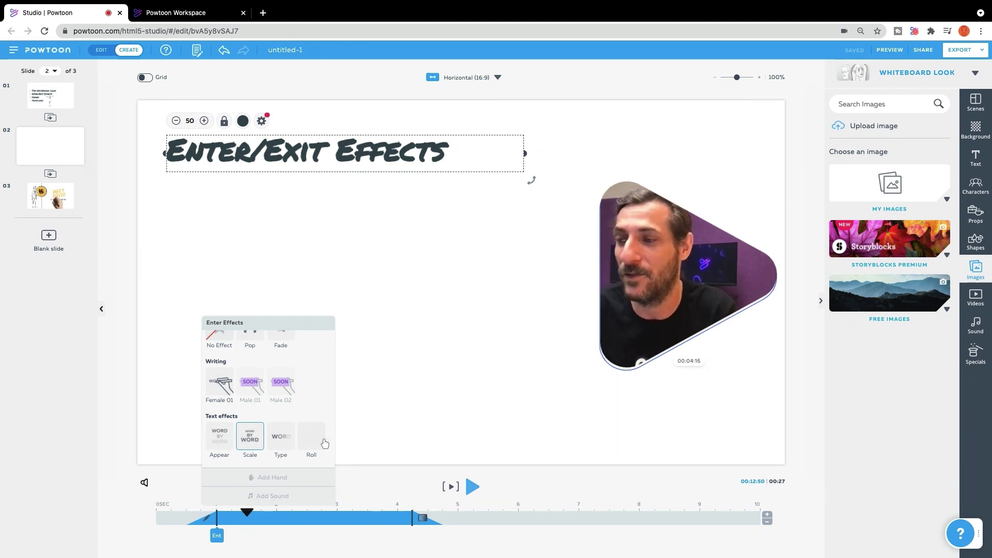
scroll(271, 411, down, 1)
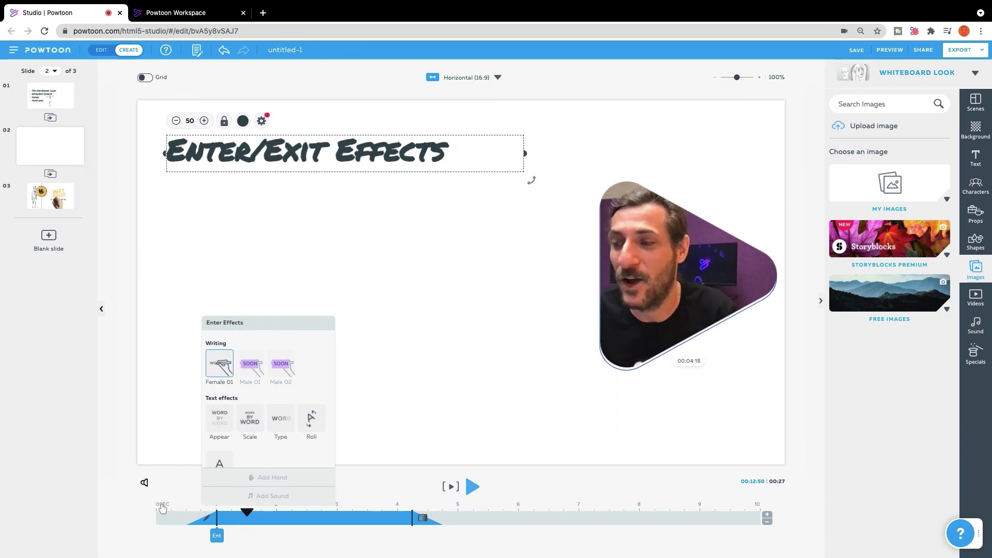
click(163, 507)
click(472, 485)
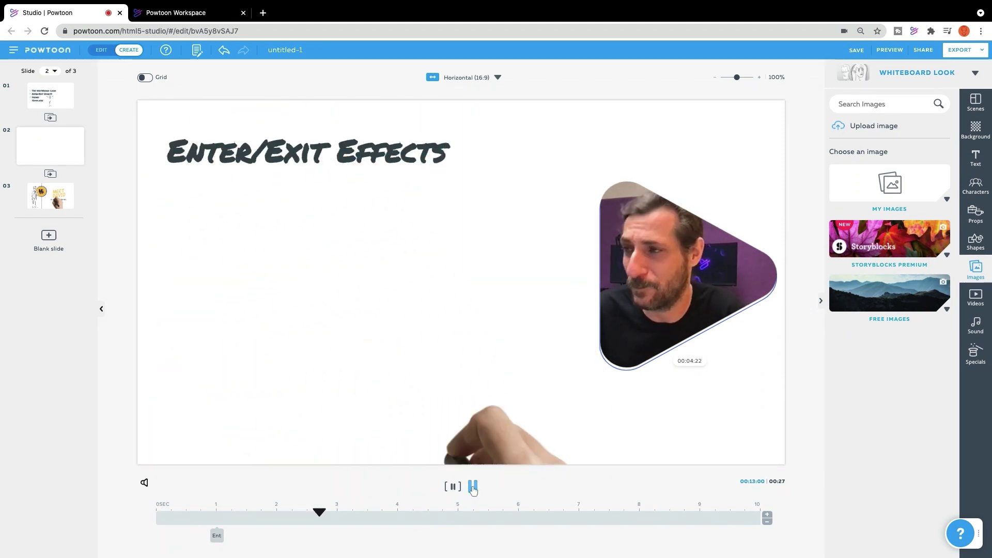
- Add the Surprised woman from Marker - Free to slide 2, entering at three seconds
click(473, 486)
click(976, 186)
click(906, 246)
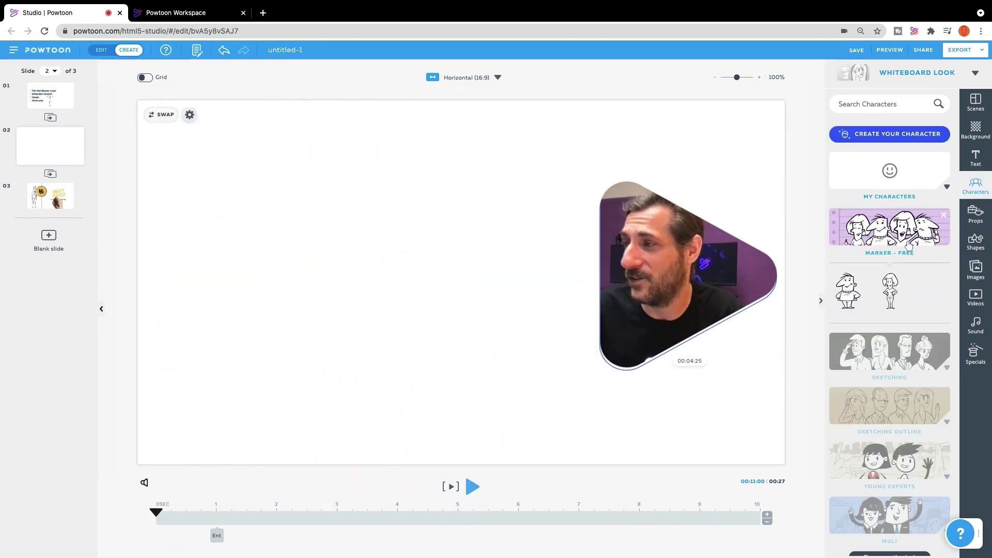
click(890, 289)
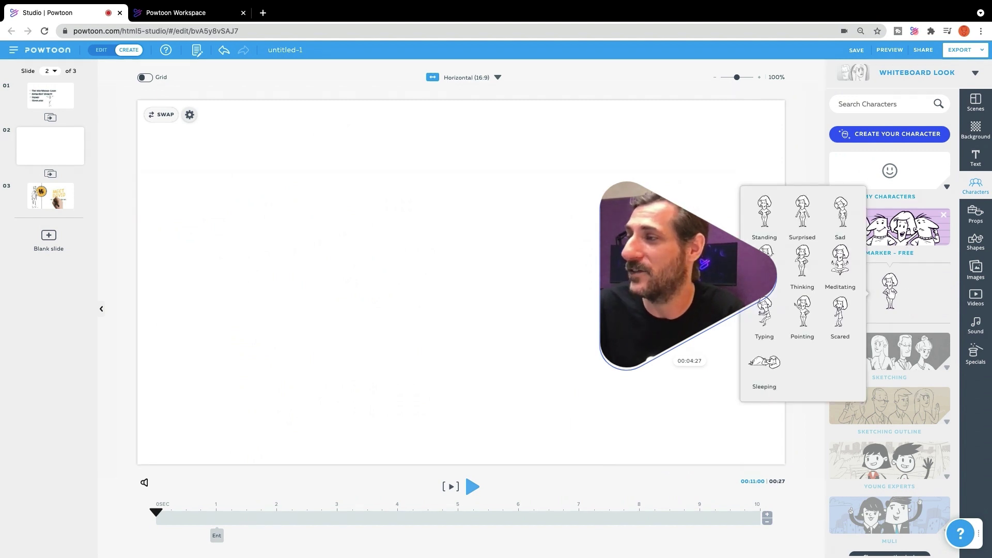
click(807, 227)
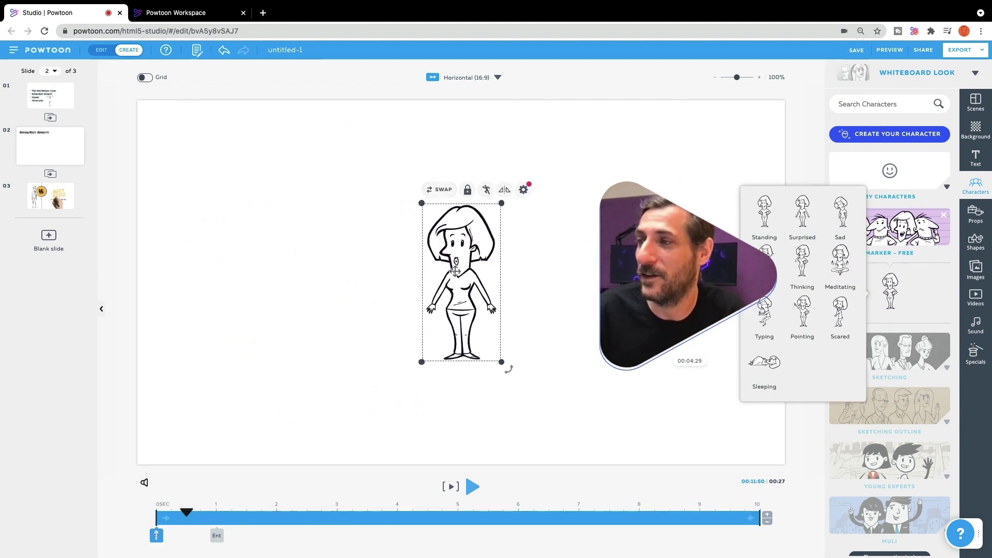
drag(456, 267, 422, 281)
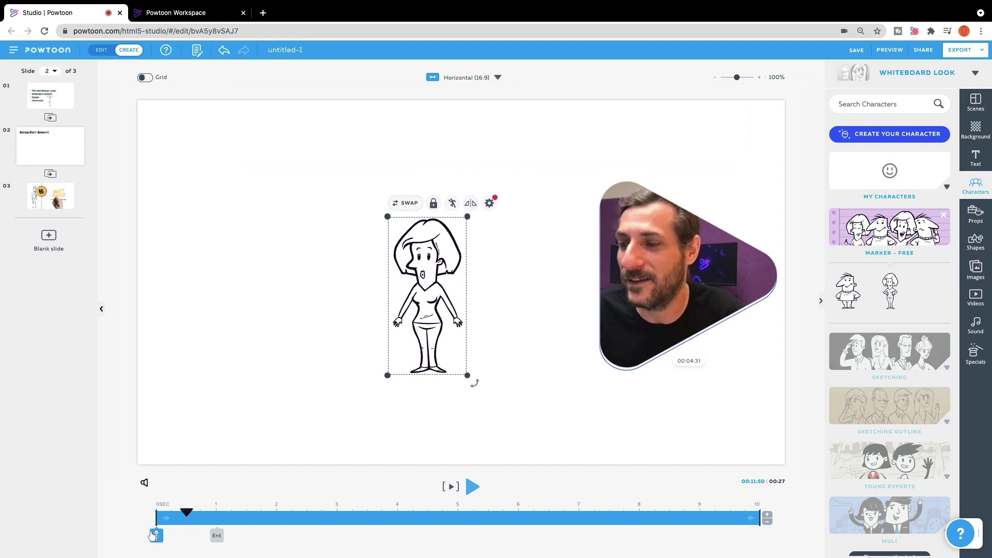
drag(156, 520, 355, 521)
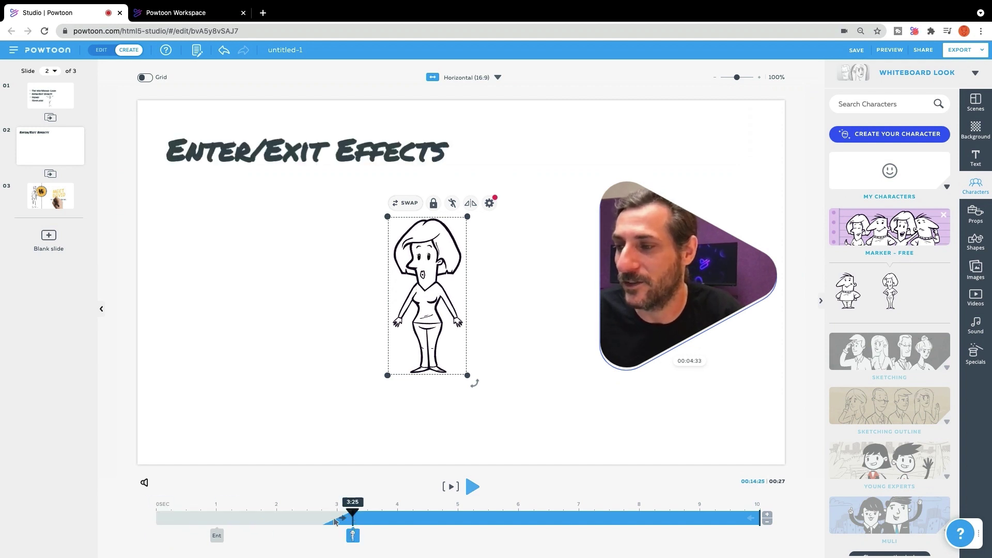
- Give the woman a Drawing entrance with Female Hand 2 and preview from two seconds
click(345, 521)
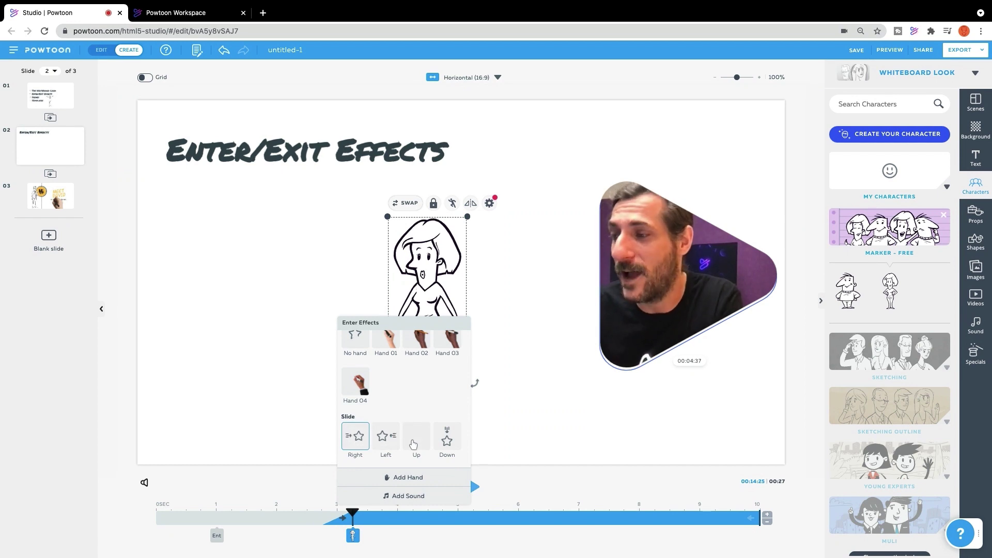
scroll(413, 434, down, 2)
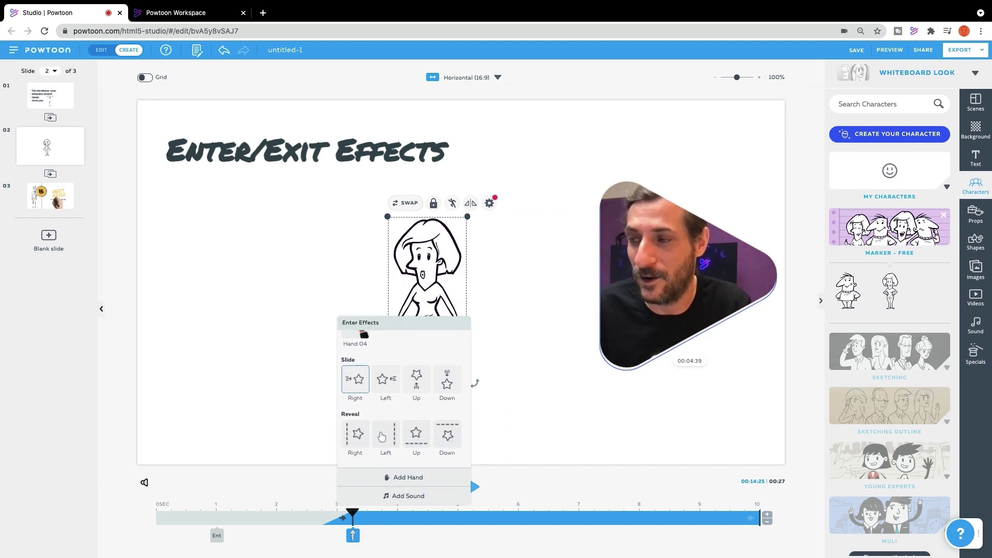
scroll(382, 435, up, 3)
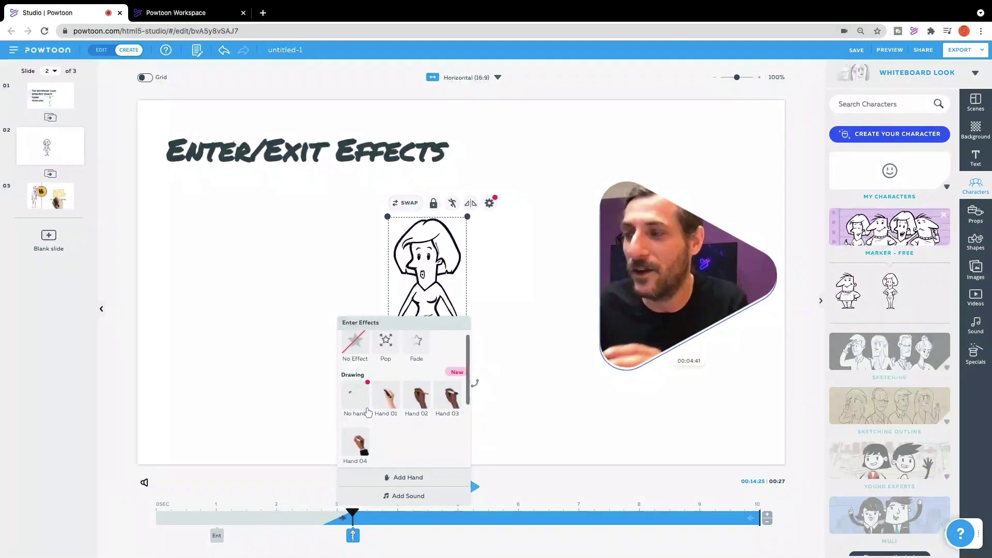
scroll(381, 426, up, 1)
scroll(379, 427, down, 1)
mouse_move(385, 366)
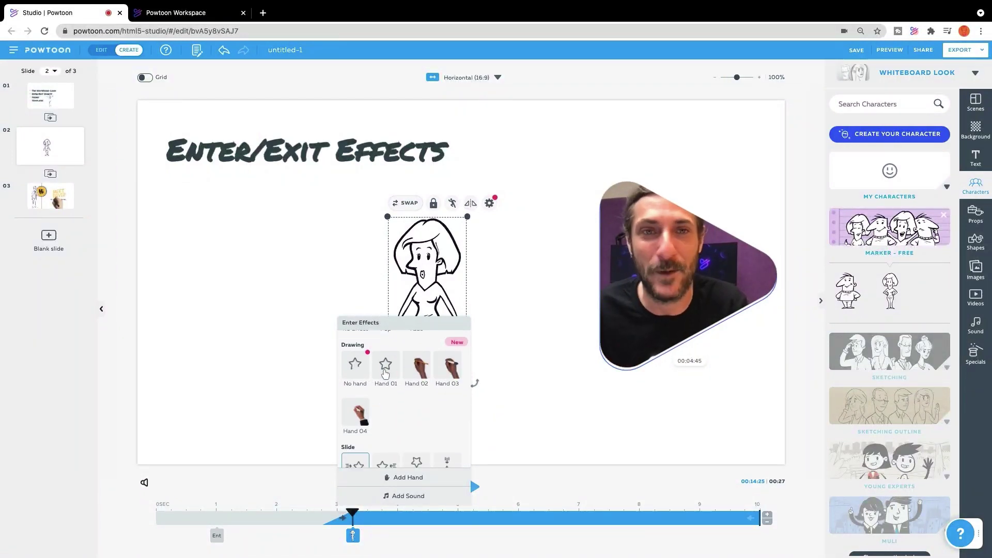
scroll(385, 376, down, 2)
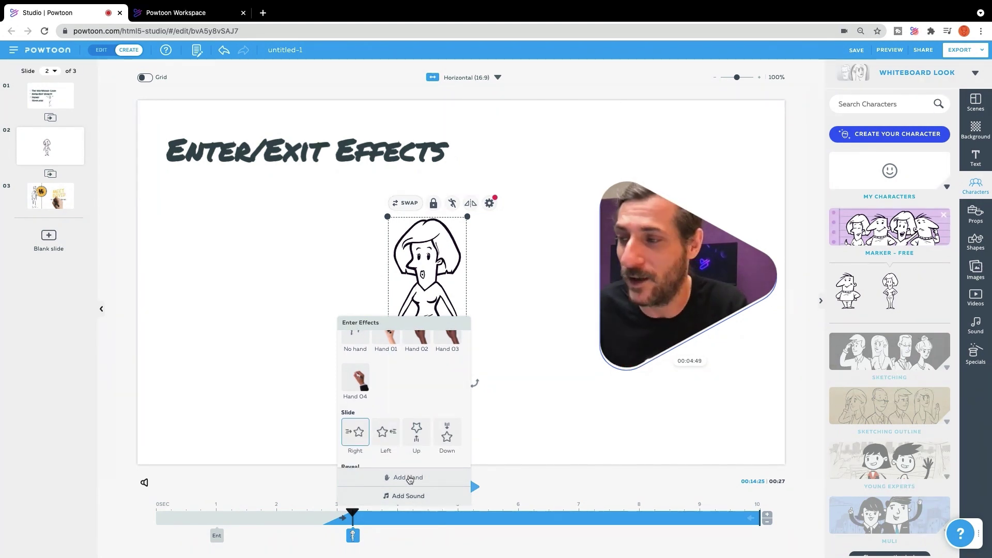
click(409, 478)
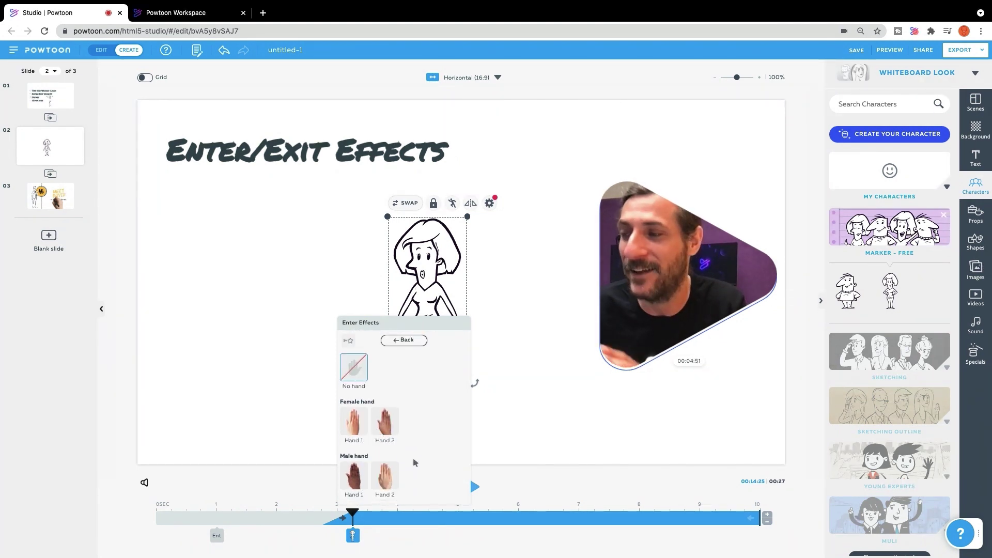
click(381, 427)
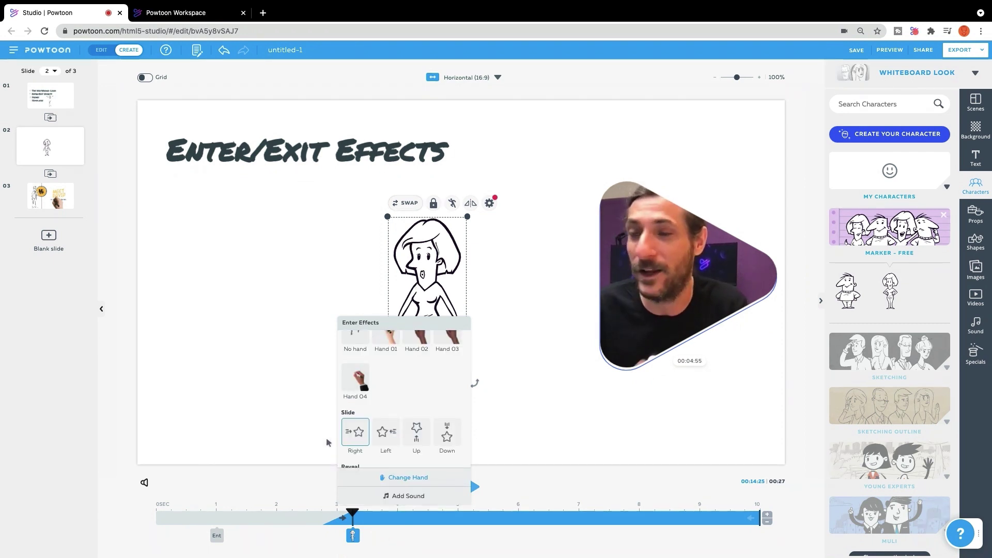
click(277, 512)
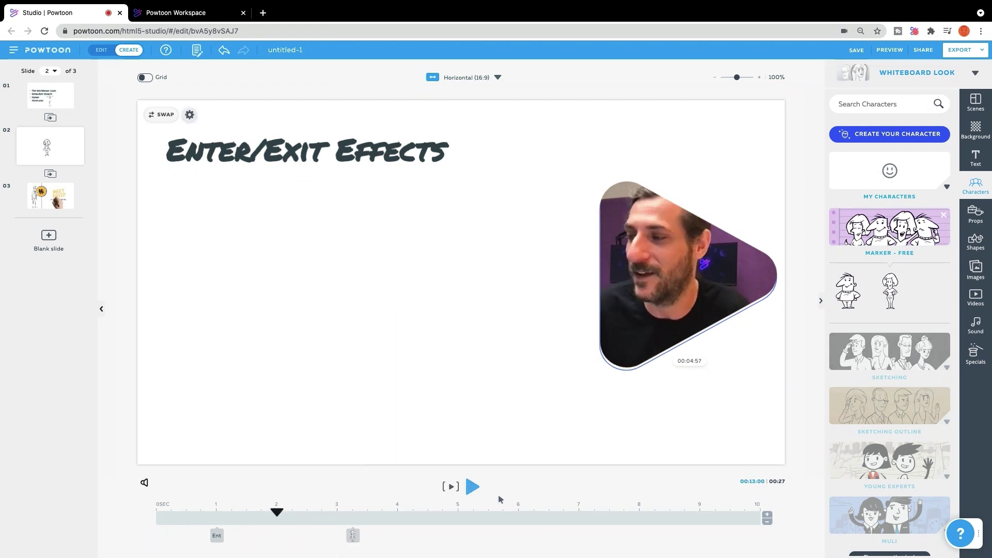
click(474, 487)
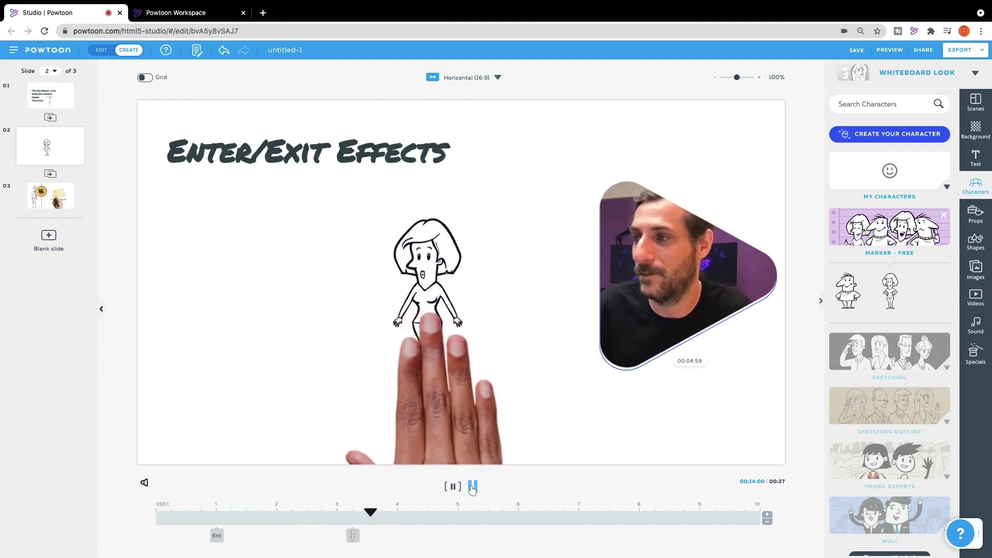
- Recheck the woman's entrance effect and replay her hand-drawn entrance, then stop
click(353, 535)
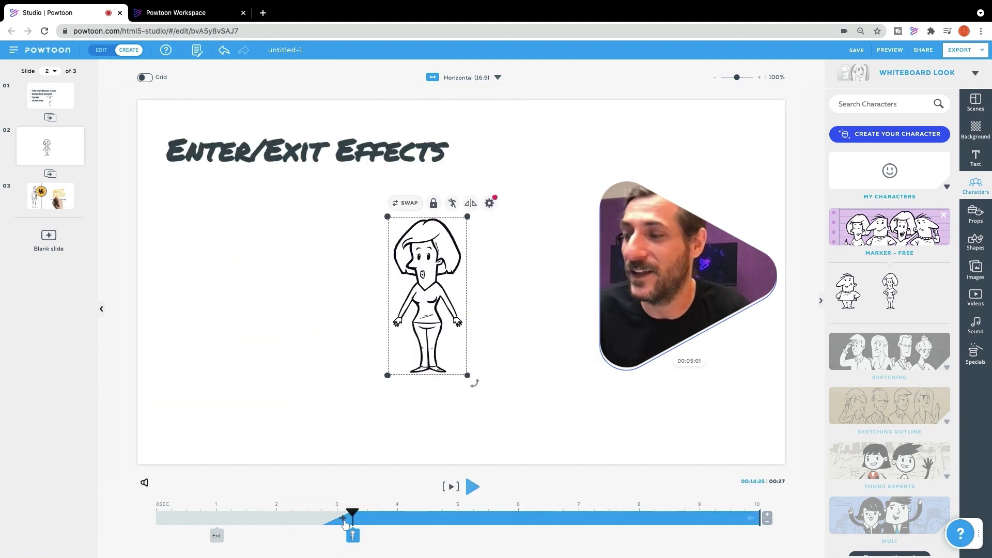
click(346, 523)
scroll(365, 411, up, 2)
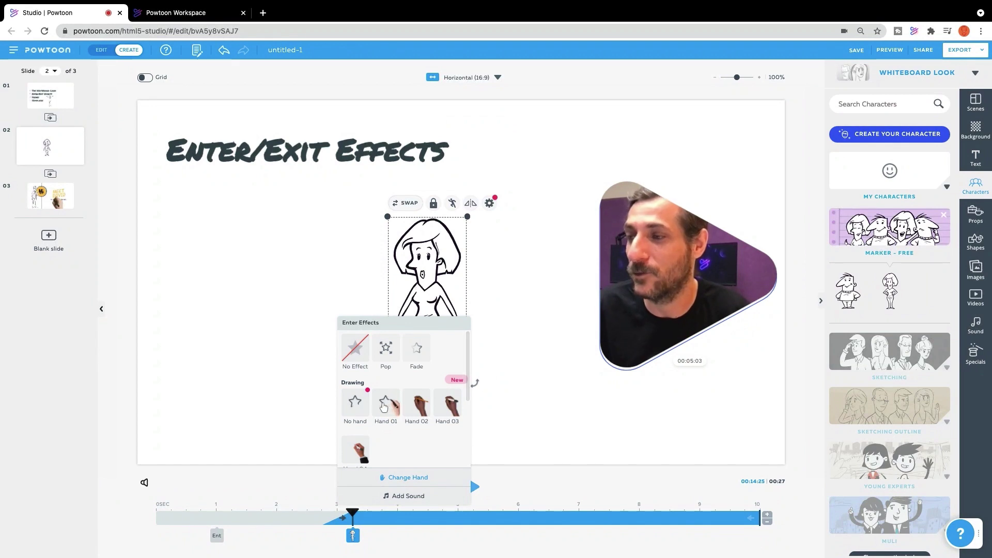
click(487, 494)
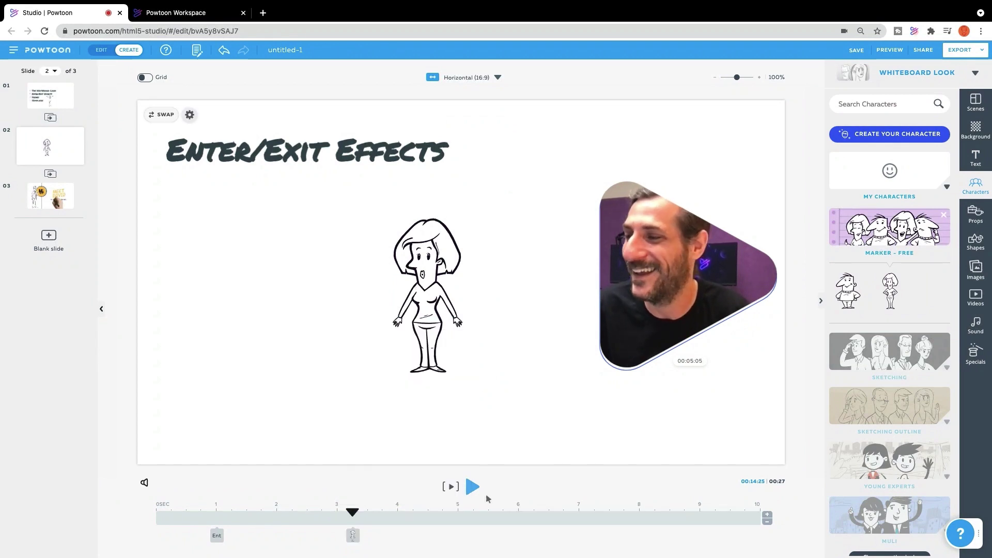
click(312, 505)
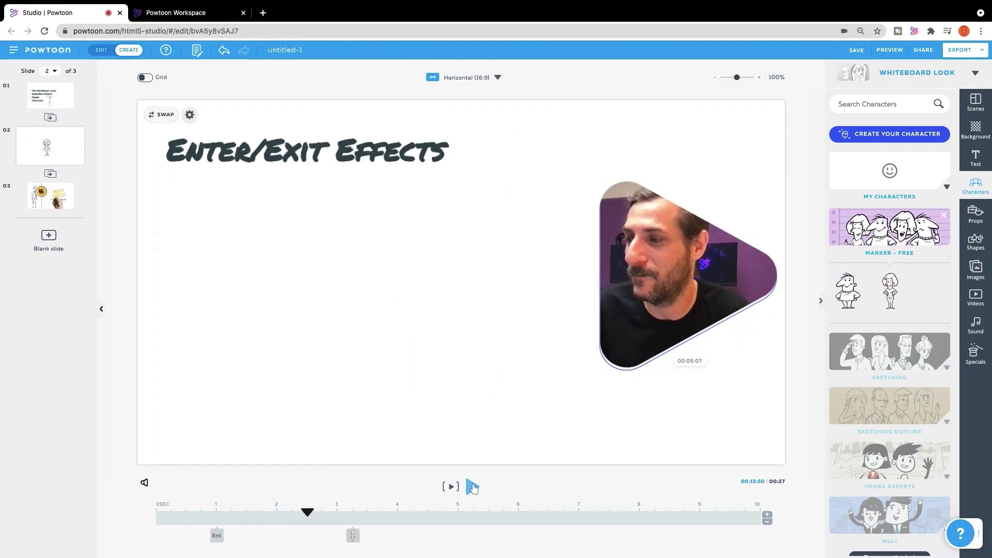
click(472, 486)
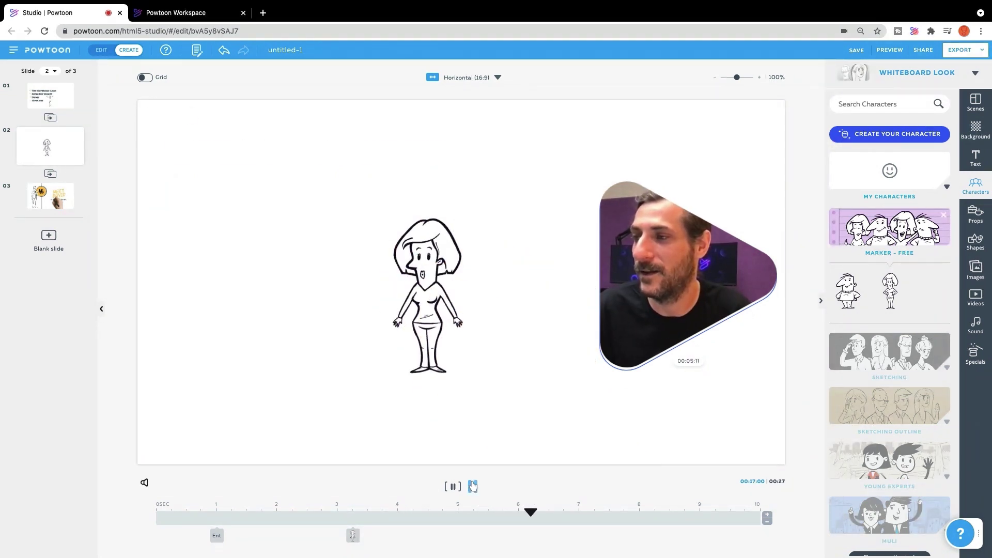
click(472, 486)
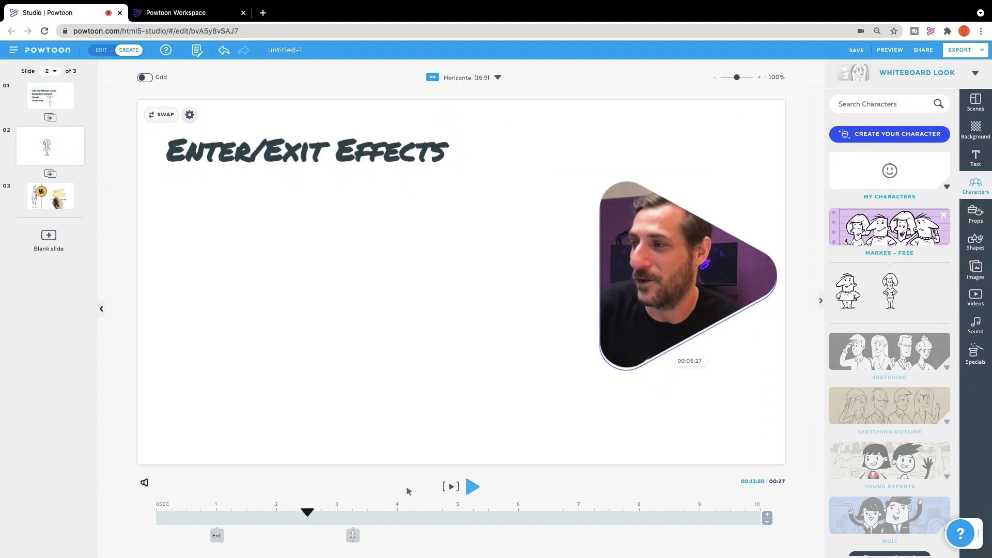
- Go to slide 3's 'Meet David' scene and open the Scenes library
click(45, 96)
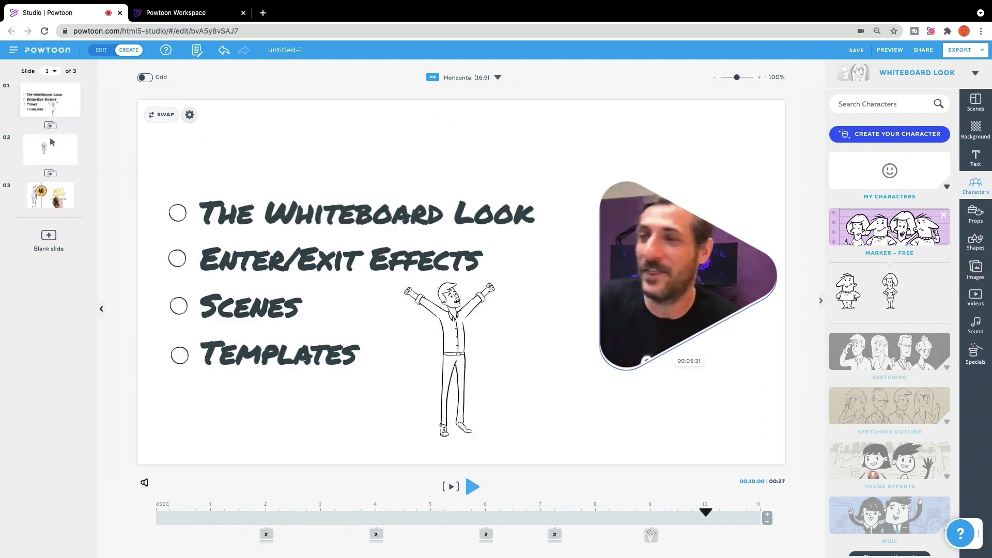
click(44, 196)
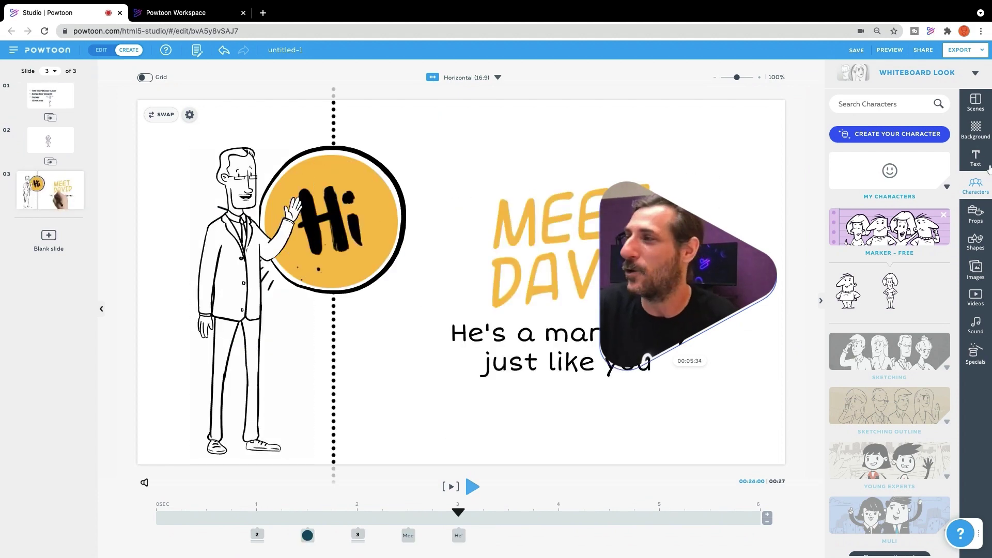
click(975, 101)
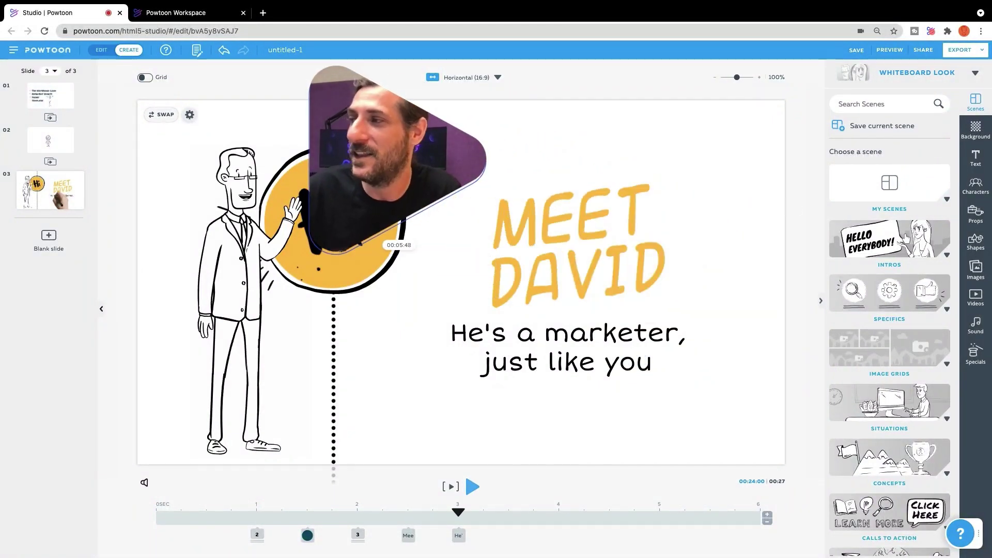
click(889, 183)
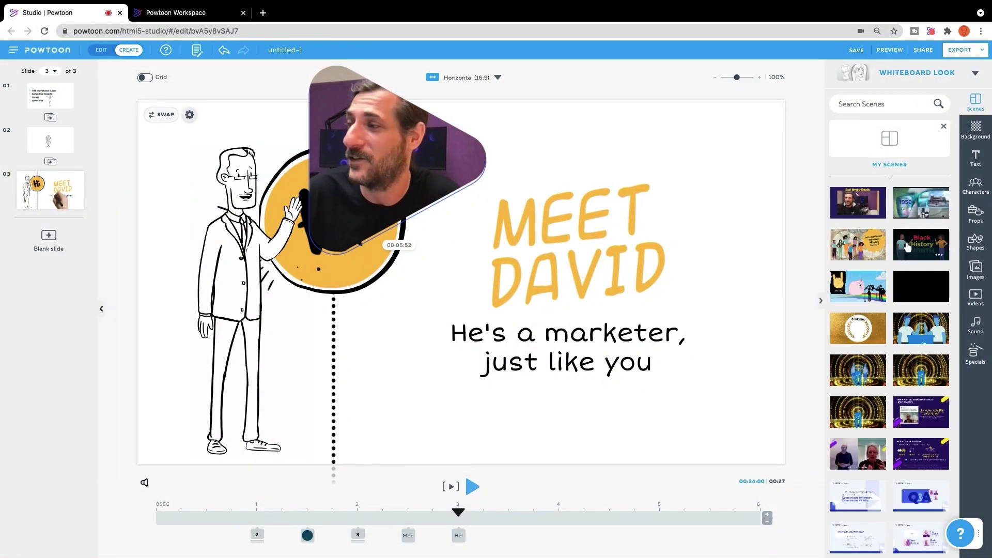
click(943, 126)
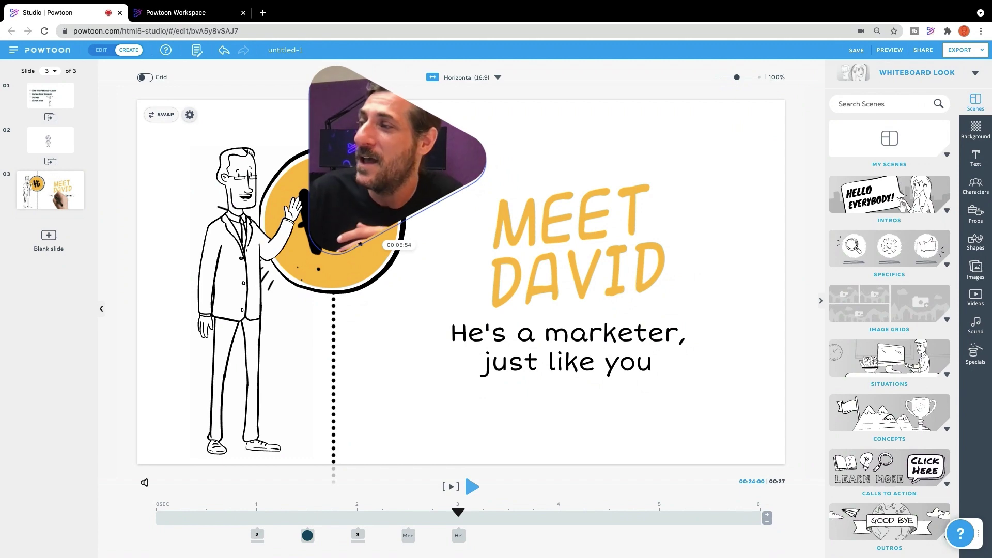
scroll(889, 232, up, 3)
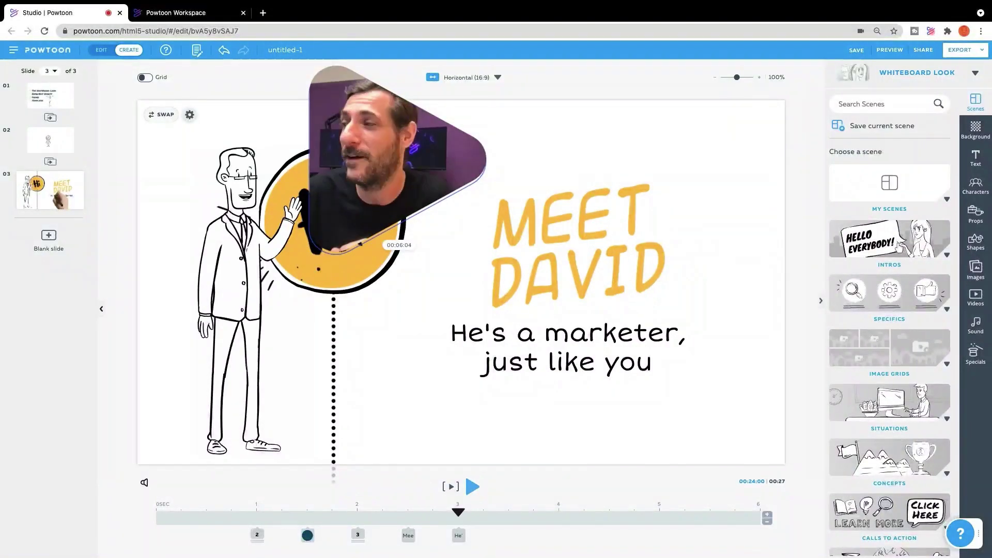
click(892, 241)
click(942, 126)
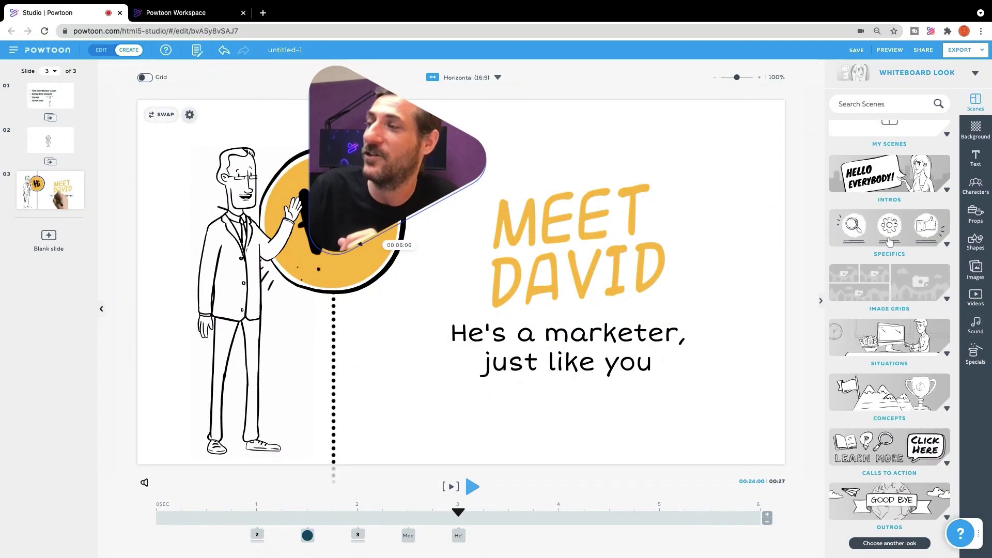
click(885, 239)
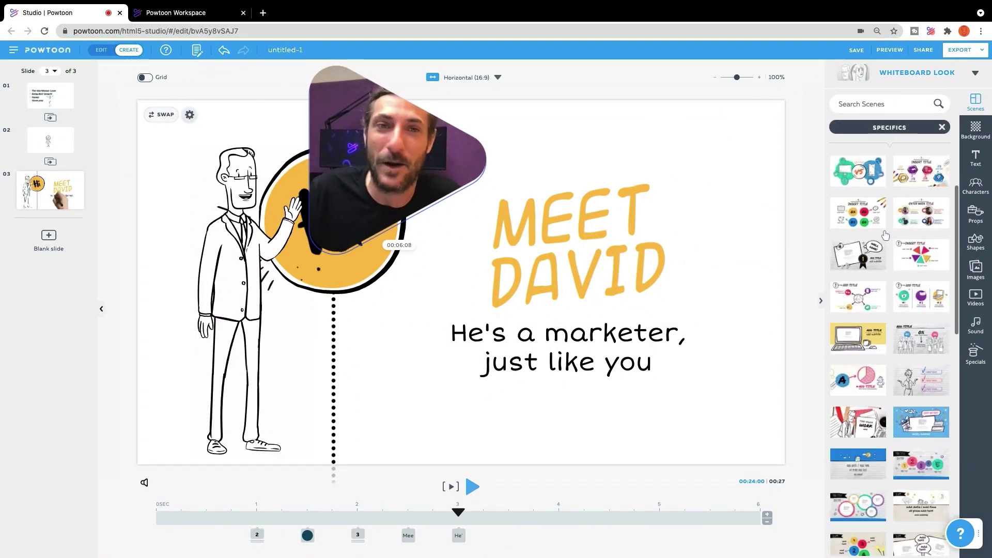
click(942, 126)
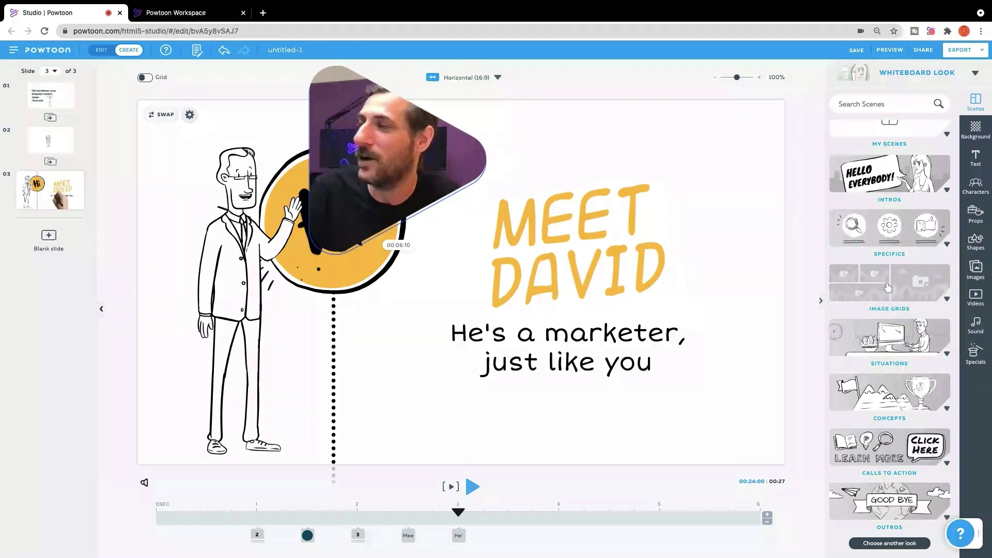
click(889, 276)
click(941, 127)
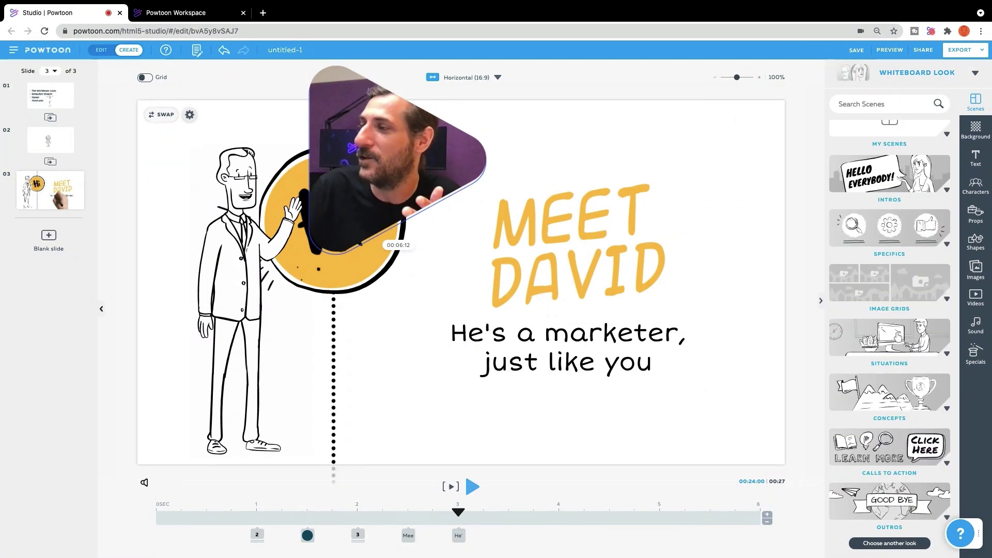
click(899, 334)
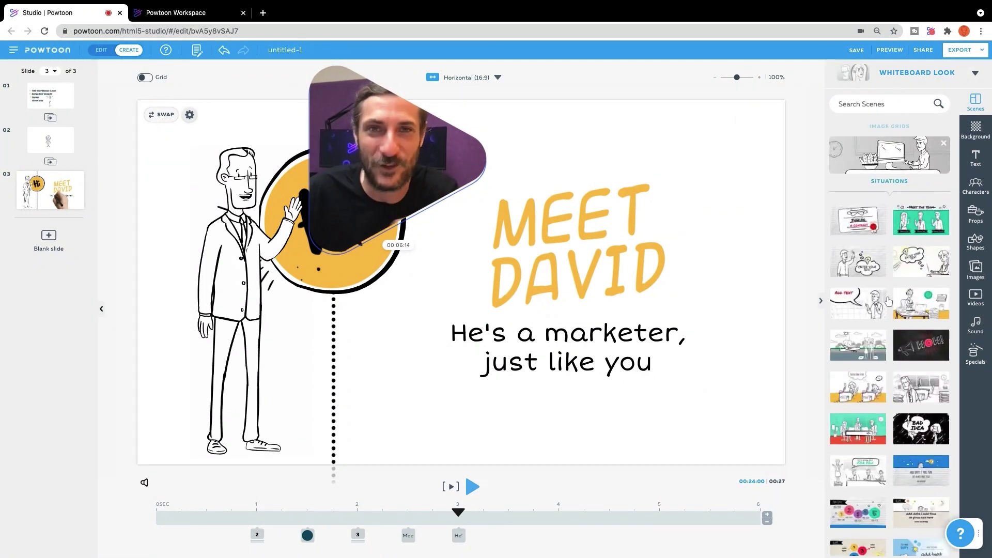
click(889, 185)
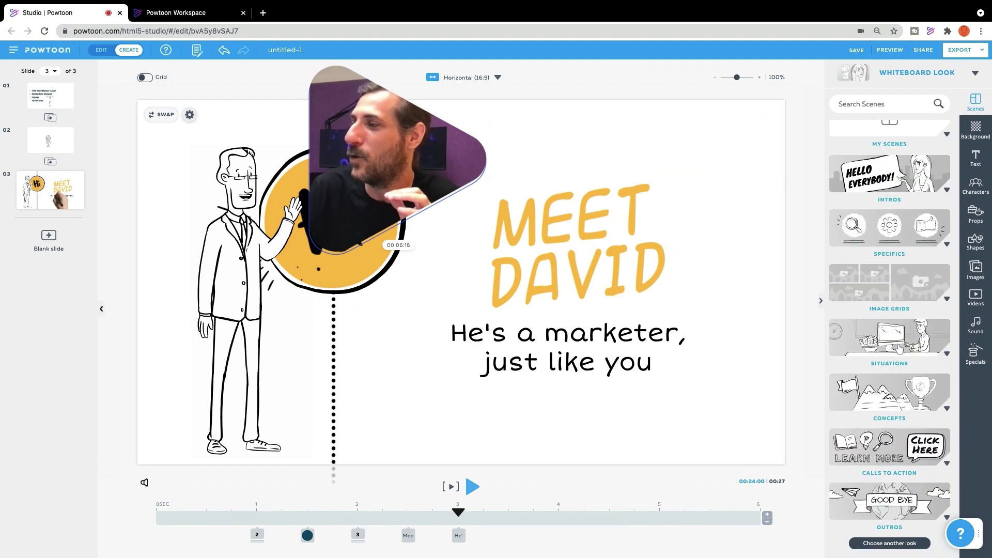
click(889, 396)
scroll(891, 316, down, 3)
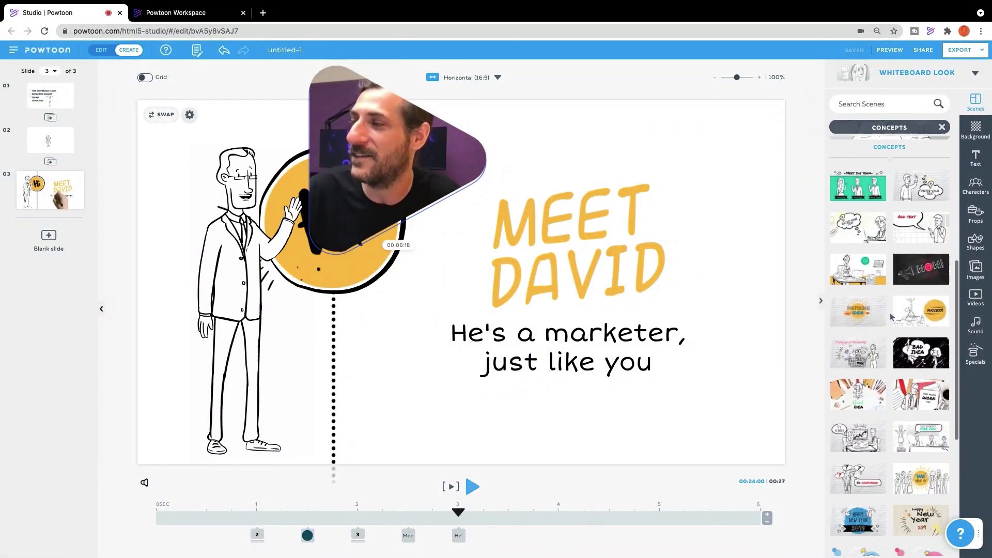
scroll(891, 315, up, 5)
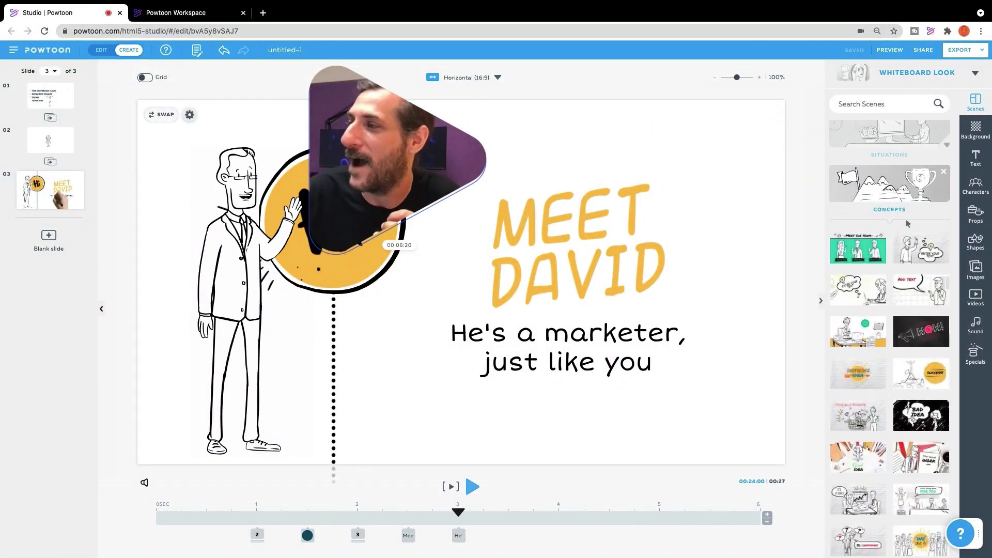
click(890, 190)
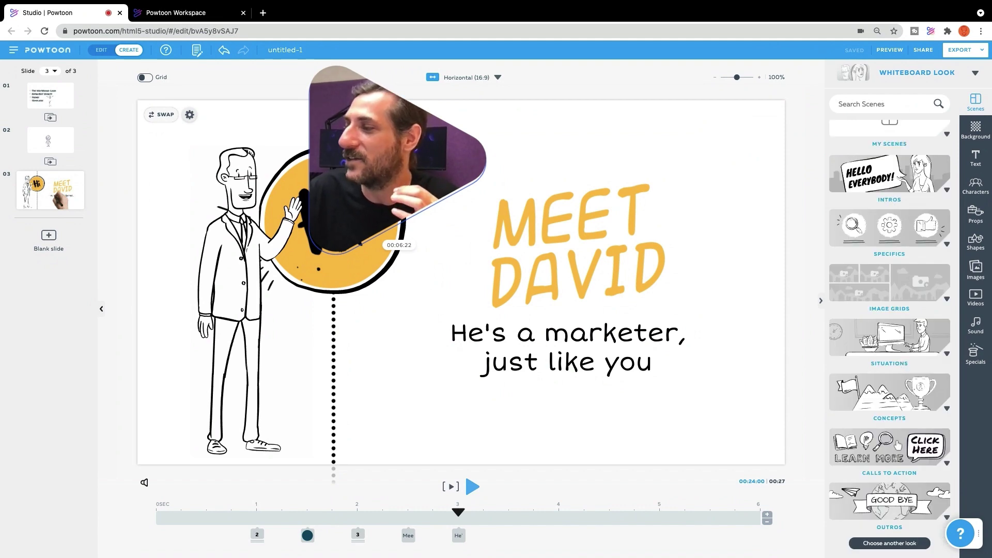
click(897, 448)
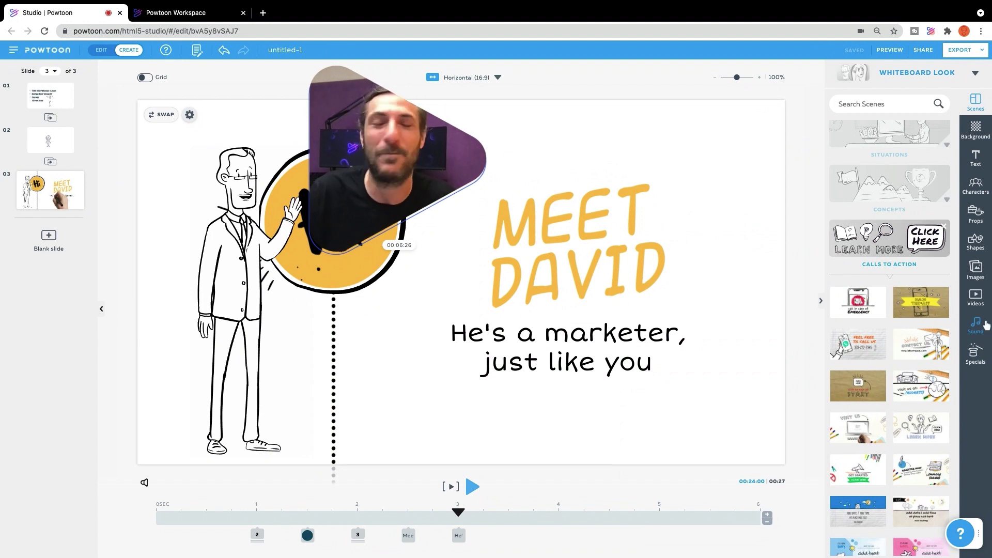
scroll(934, 295, down, 1)
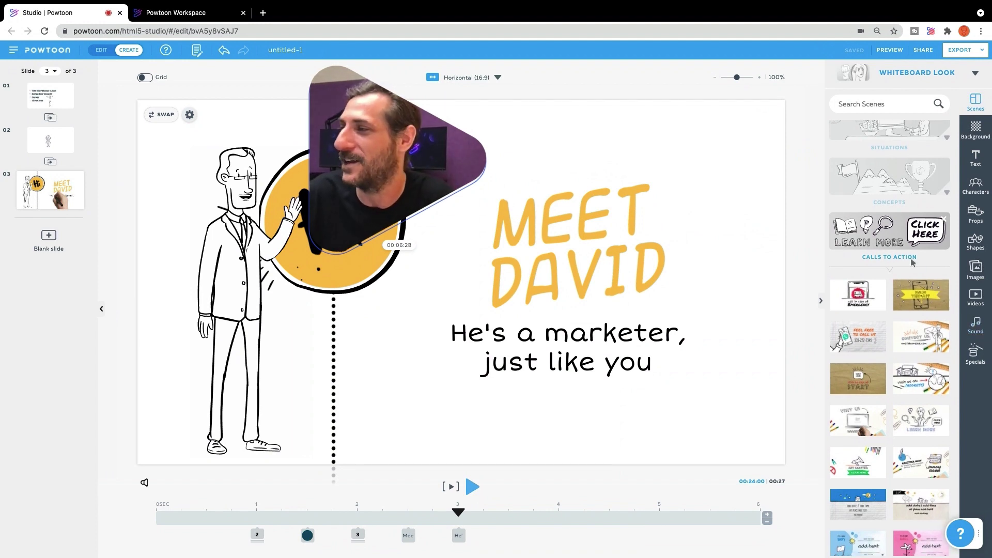
click(890, 256)
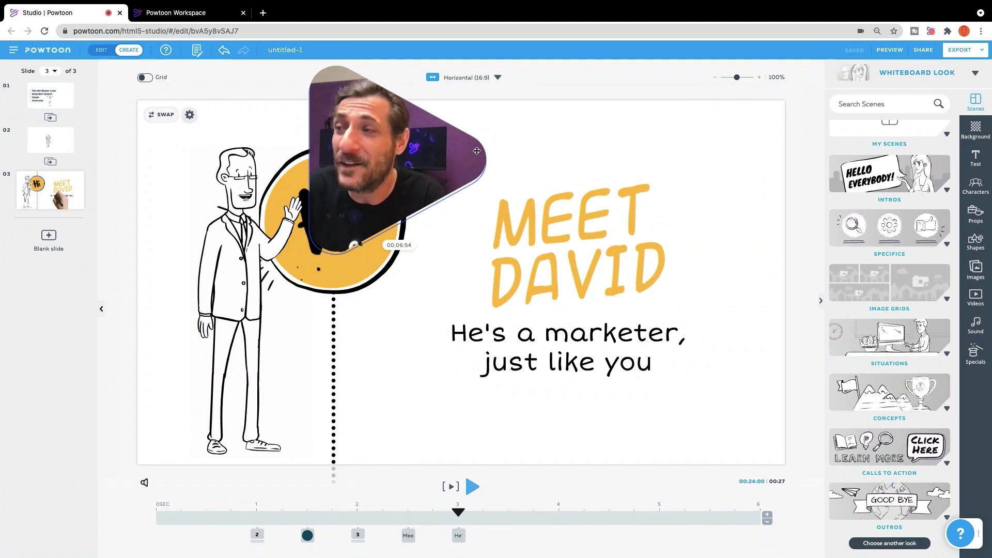
- Open the workspace template gallery and start the '5 Whiteboard Tips' template preview
click(179, 12)
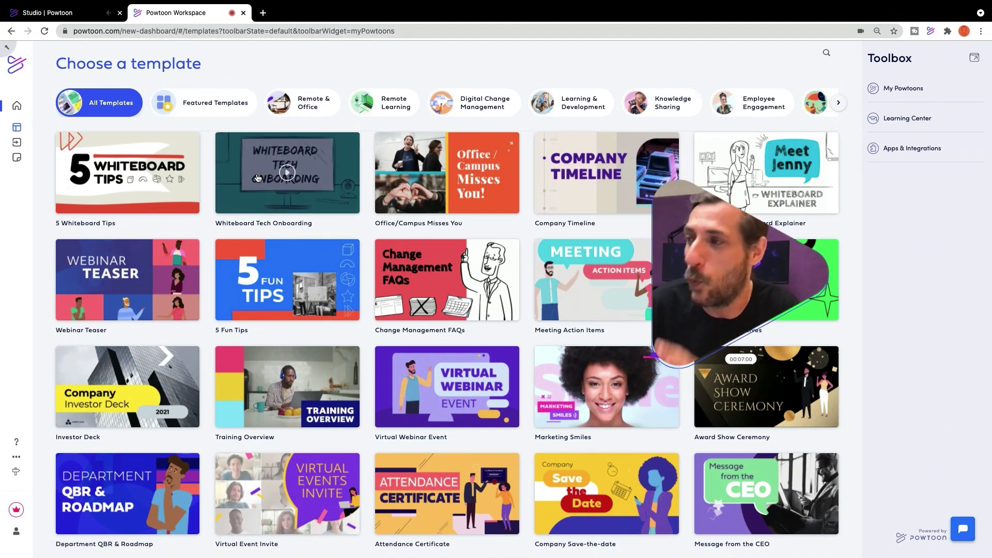
drag(756, 260, 800, 343)
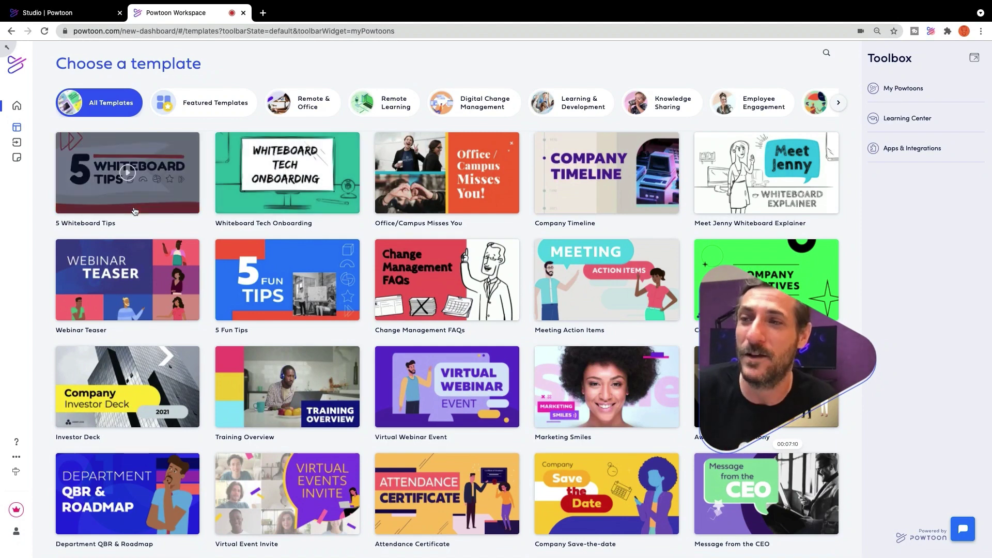
mouse_move(128, 173)
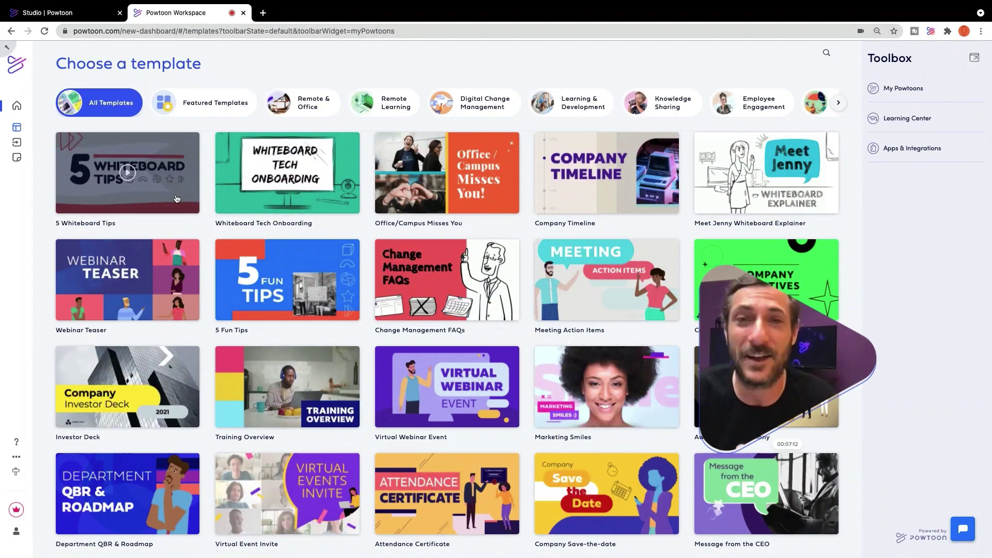
click(133, 195)
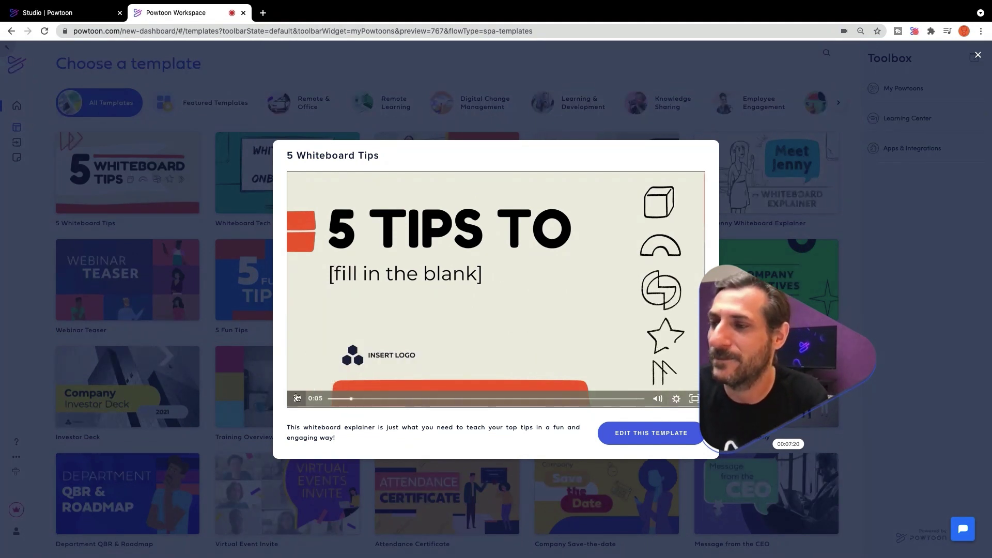
- Pause the '5 Whiteboard Tips' preview about five seconds in, on its '5 Tips To' title
click(493, 381)
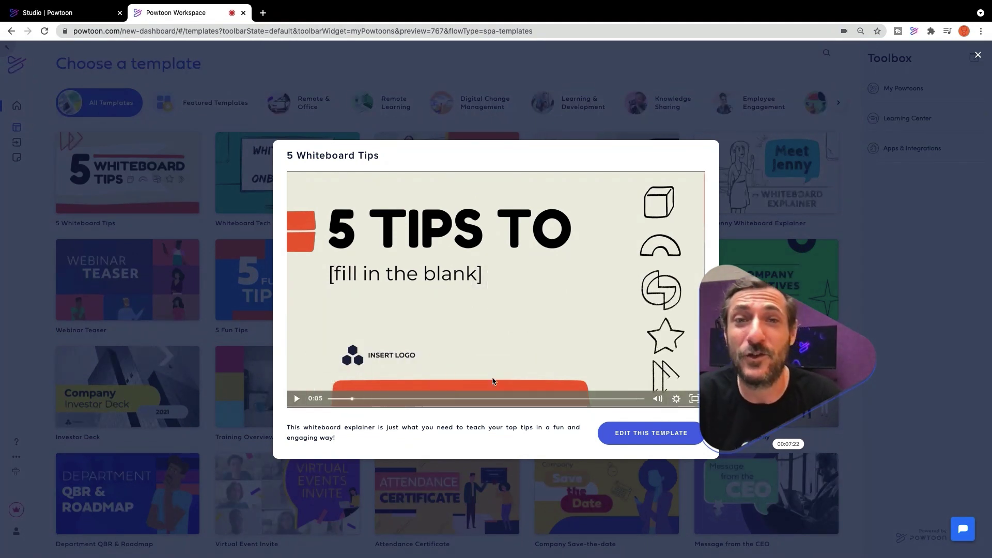